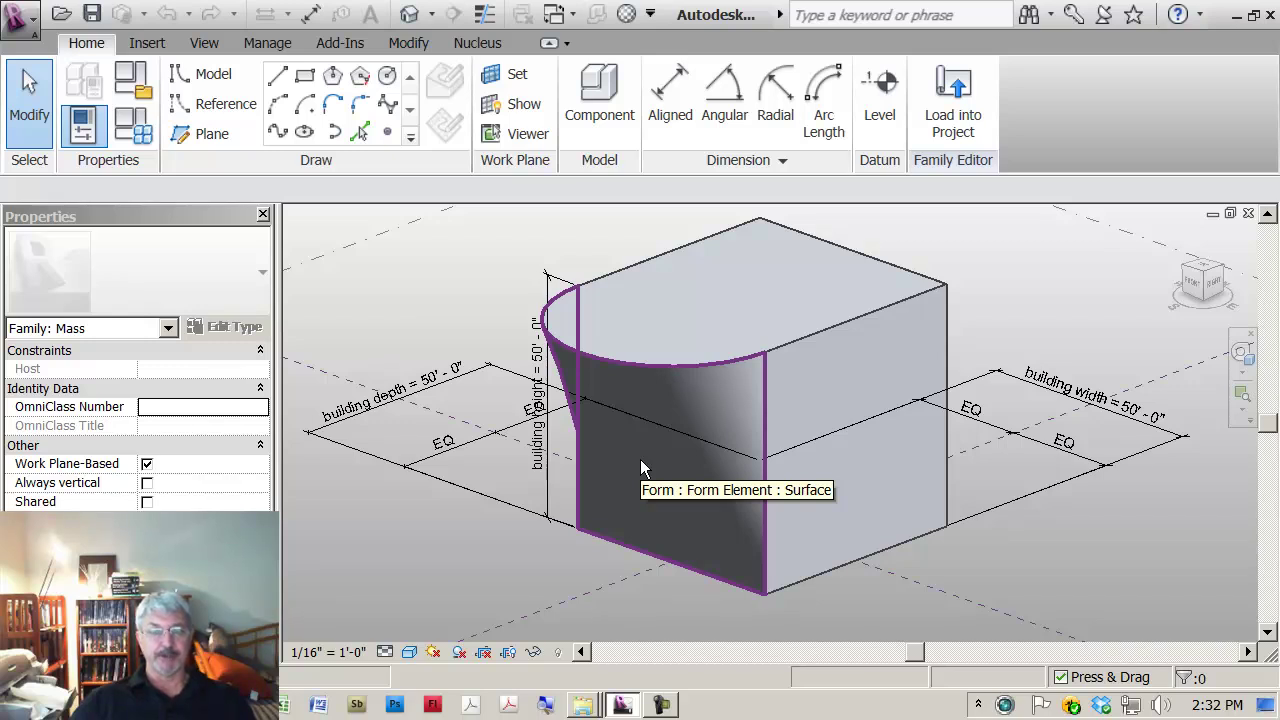
# Step: Divide the mass's curved face into a 12×12 grid and apply the Triangle Checkerboard (bent) pattern
pyautogui.click(641, 461)
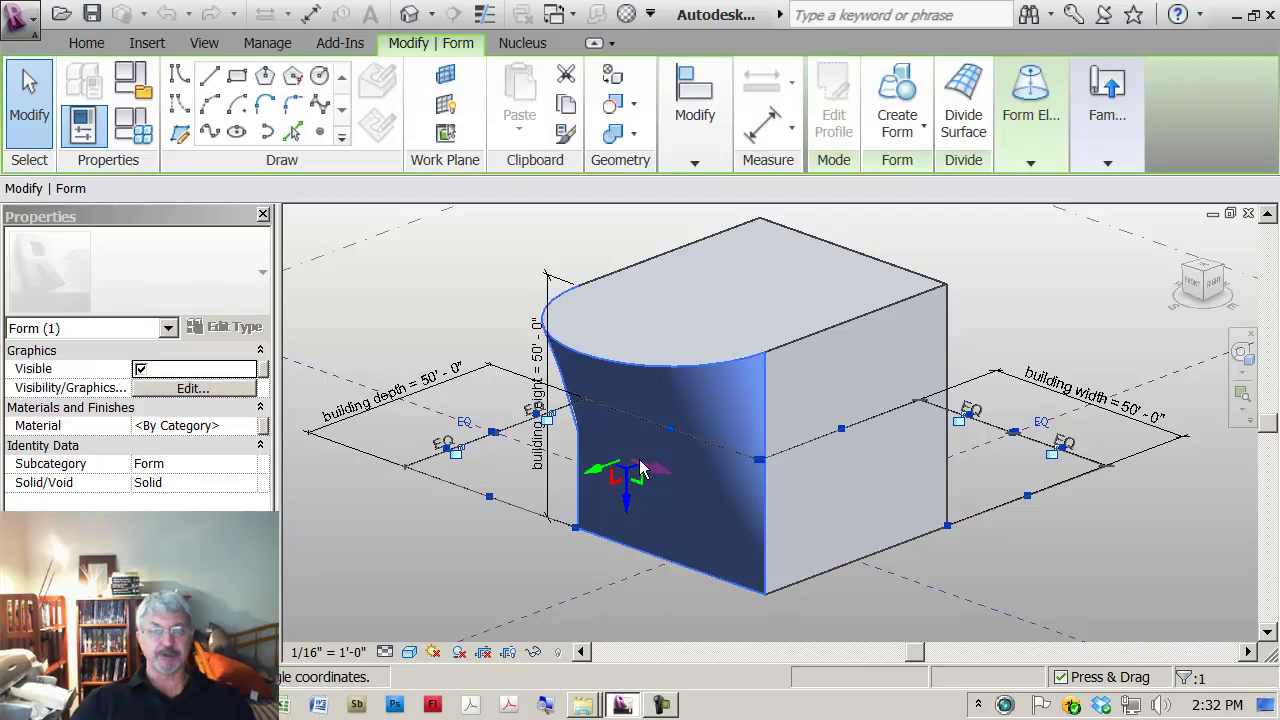
pyautogui.click(978, 122)
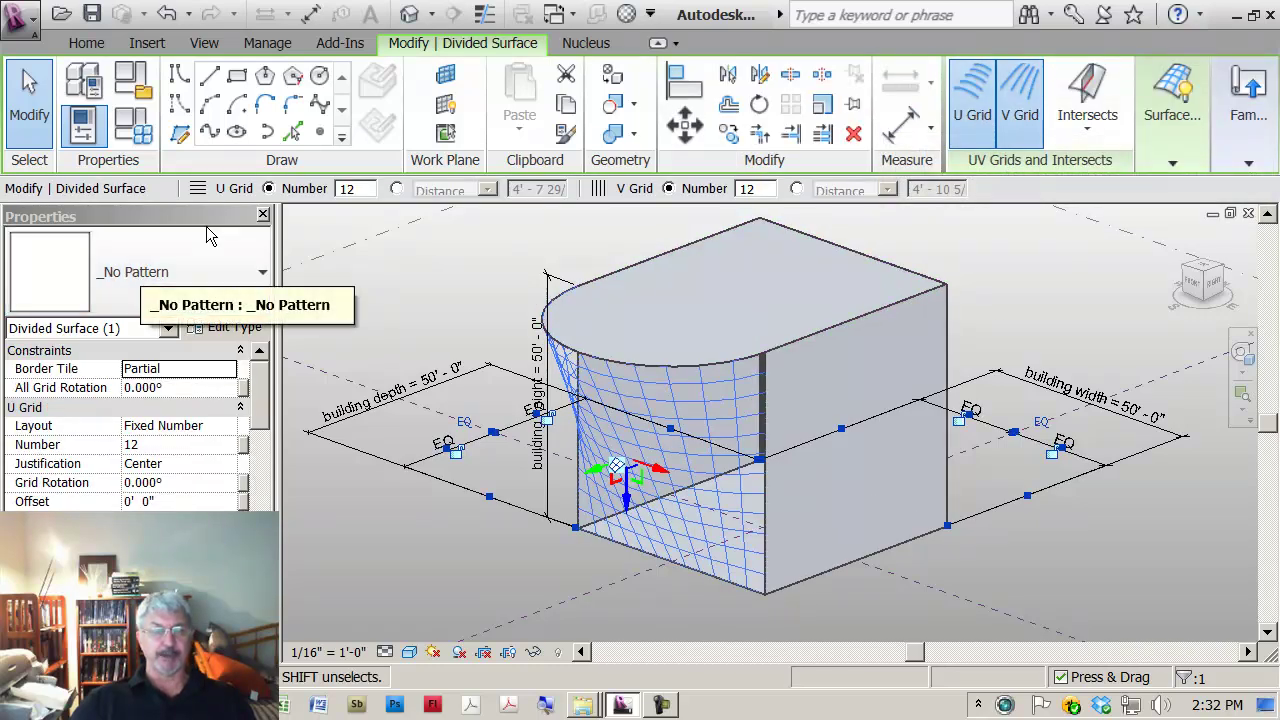
pyautogui.moveTo(176, 215); pyautogui.dragTo(1148, 258)
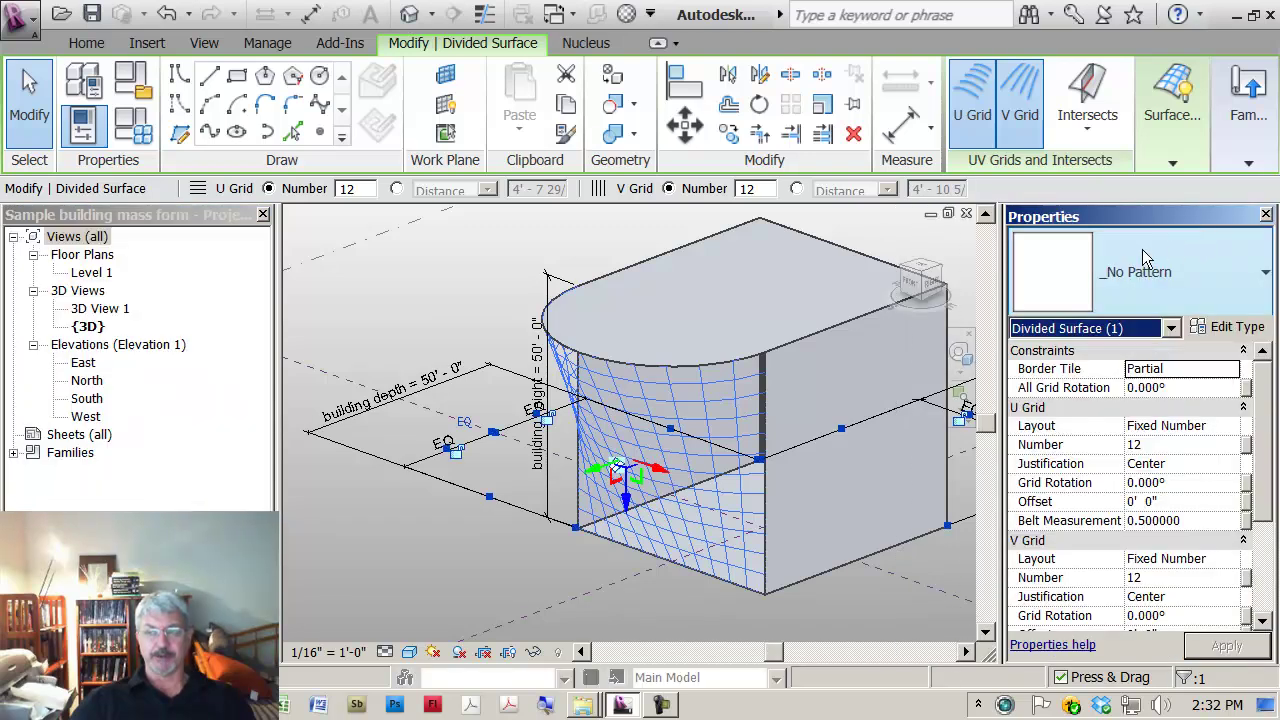
pyautogui.click(1265, 273)
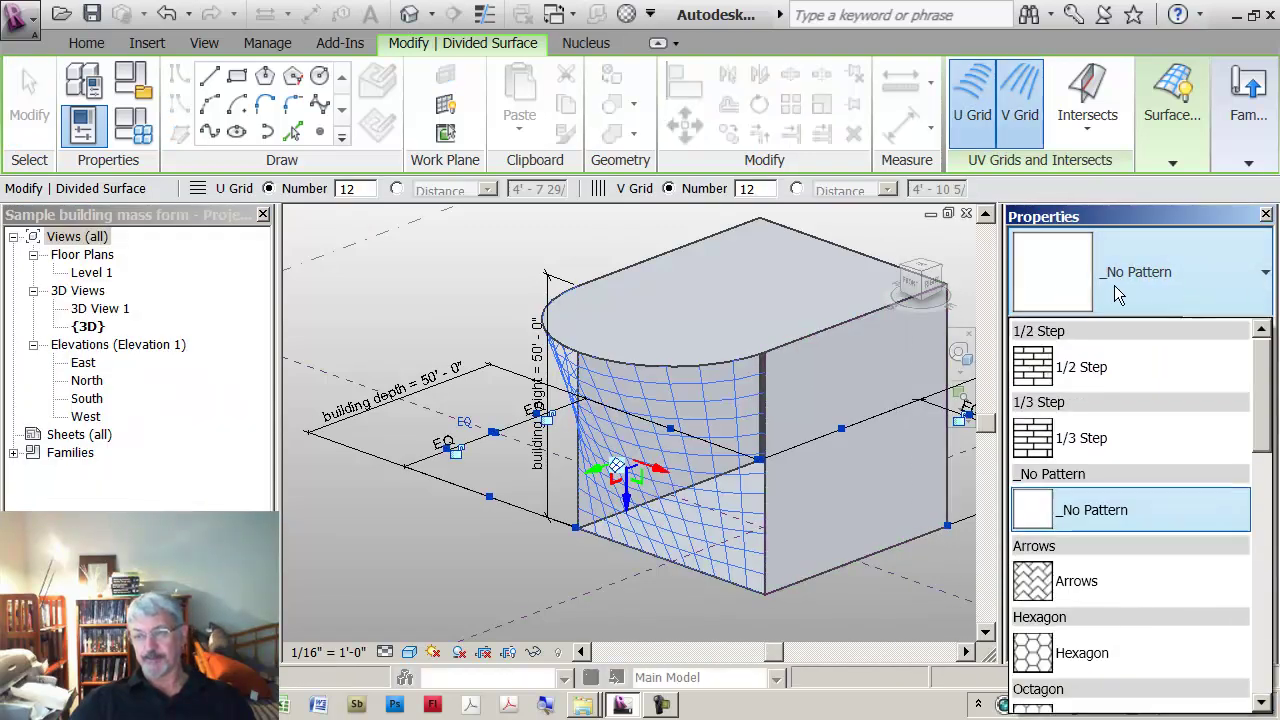
pyautogui.moveTo(1264, 362); pyautogui.dragTo(1263, 602)
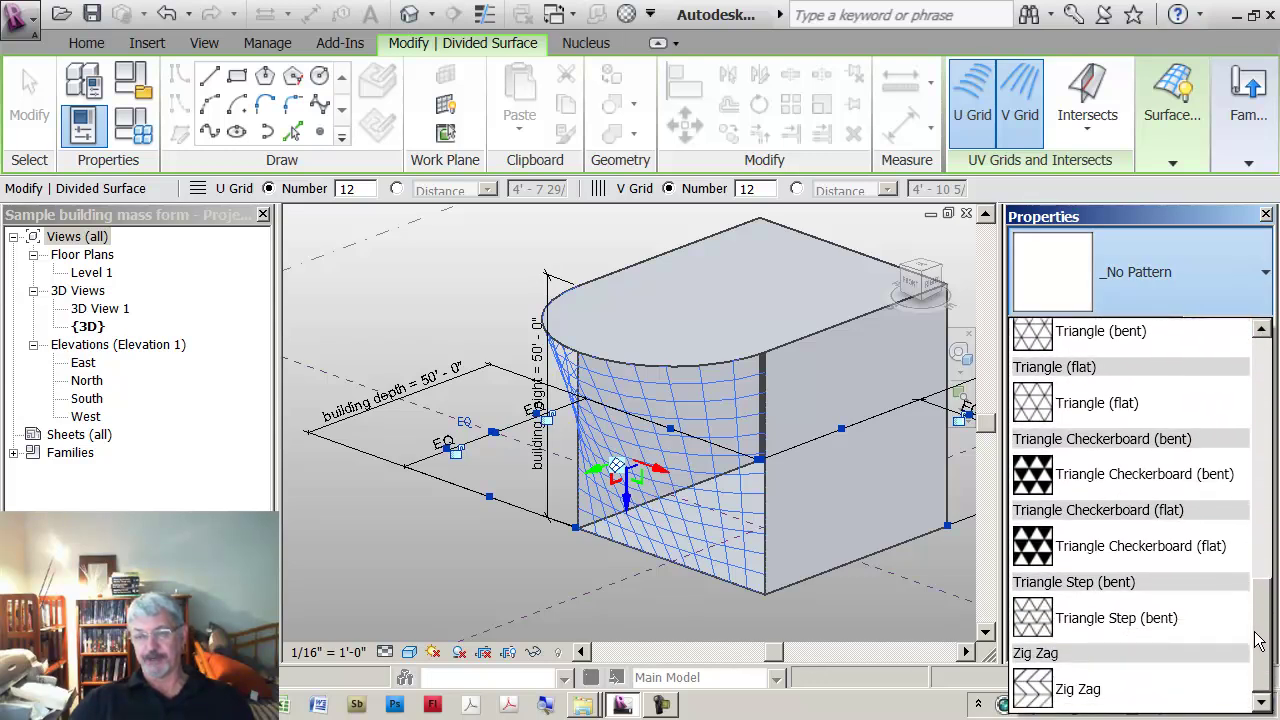
pyautogui.click(1034, 482)
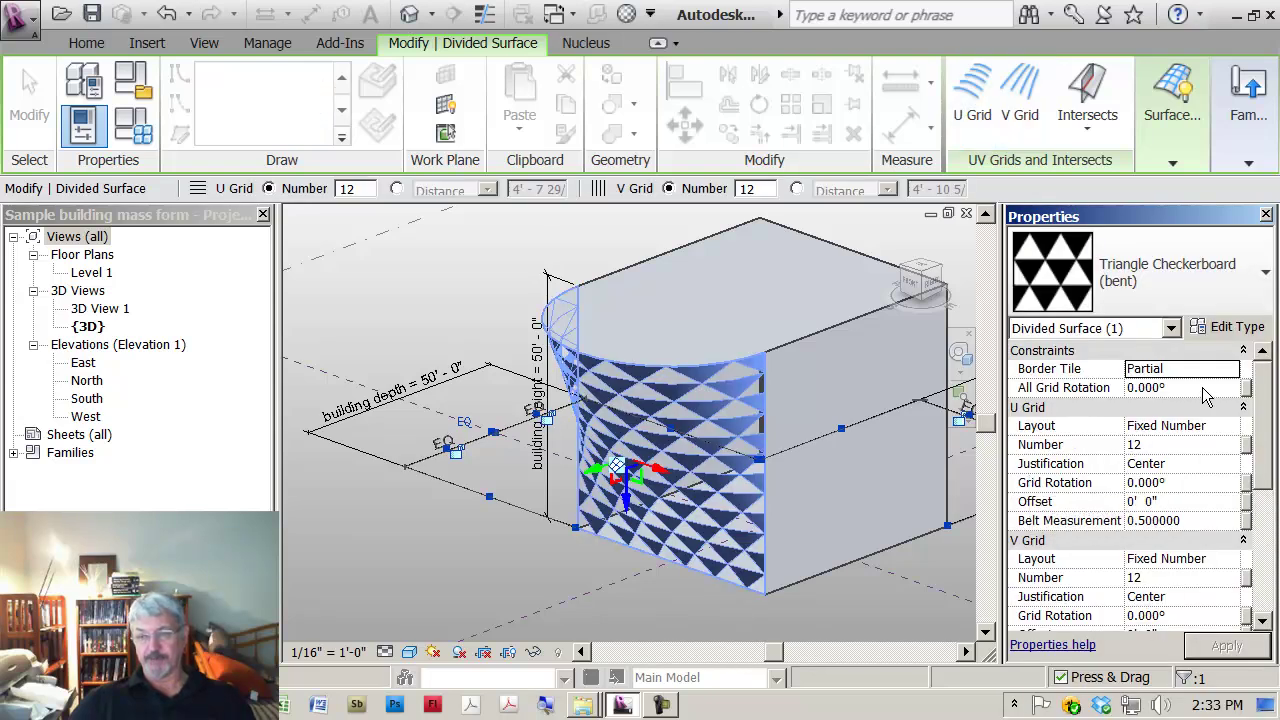
# Step: Turn shadows on and switch the divided surface's pattern to Triangle (bent)
pyautogui.click(460, 652)
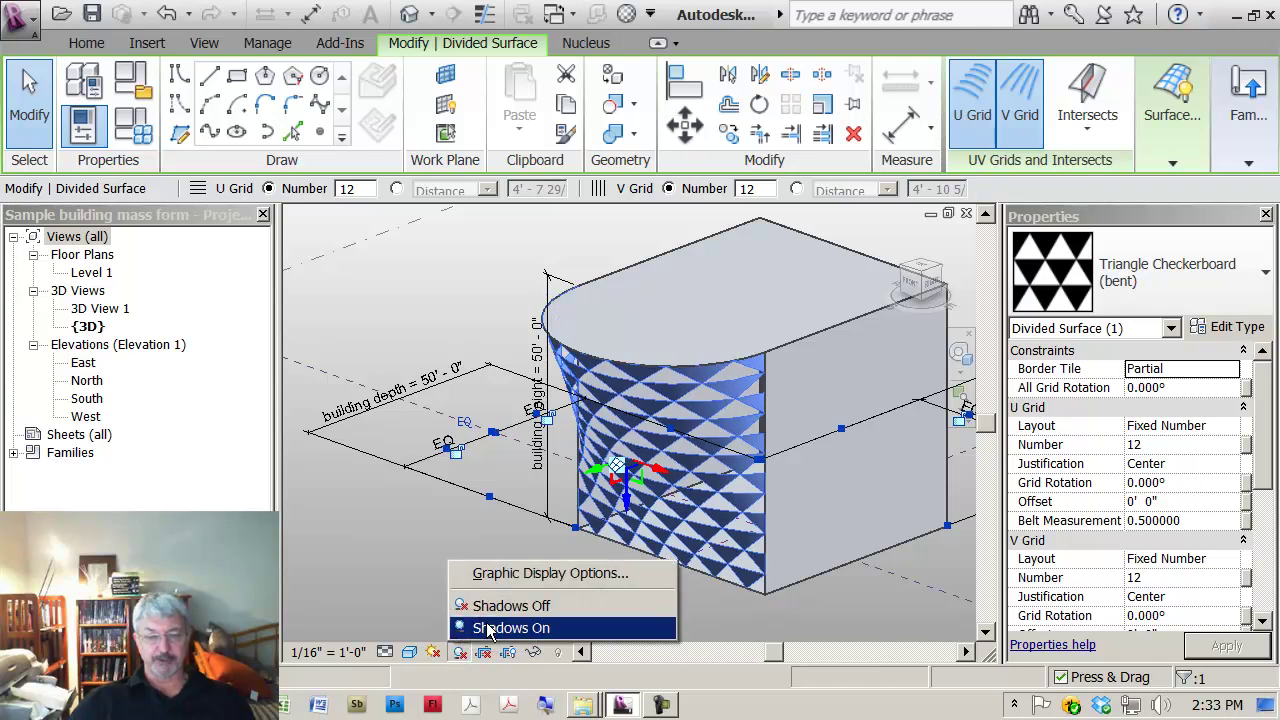
pyautogui.click(489, 628)
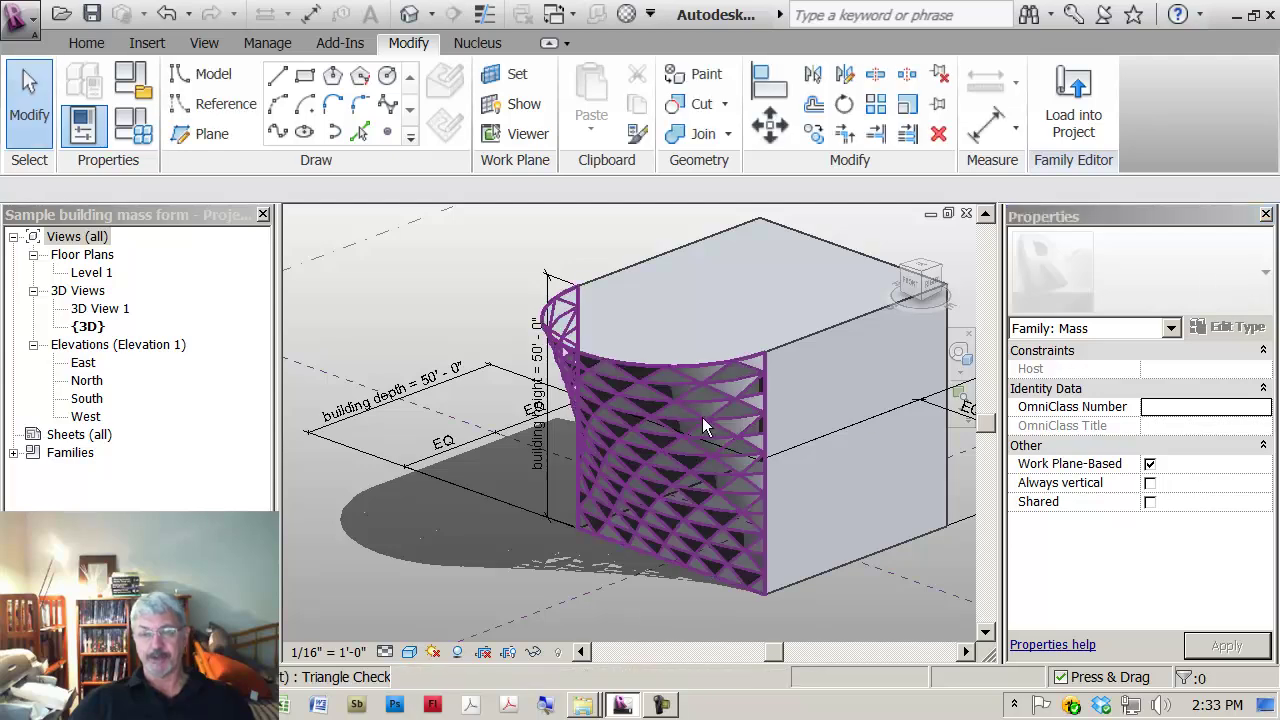
pyautogui.click(703, 421)
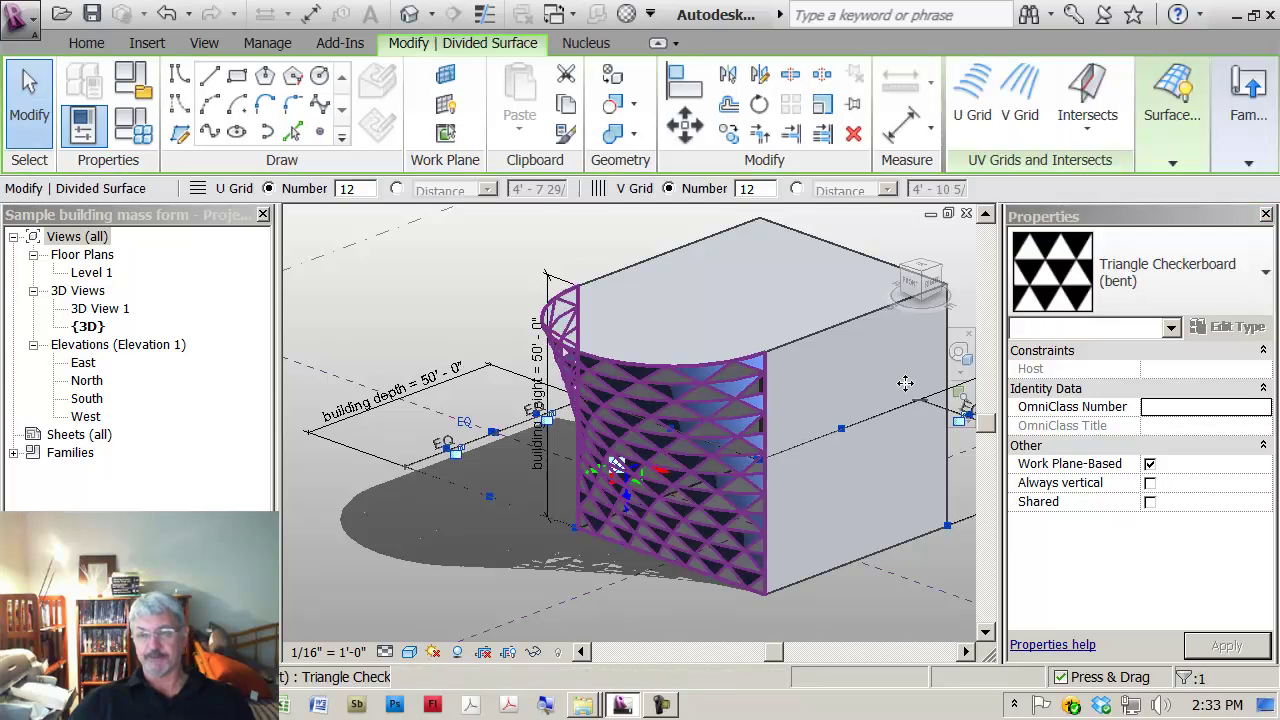
pyautogui.click(1265, 278)
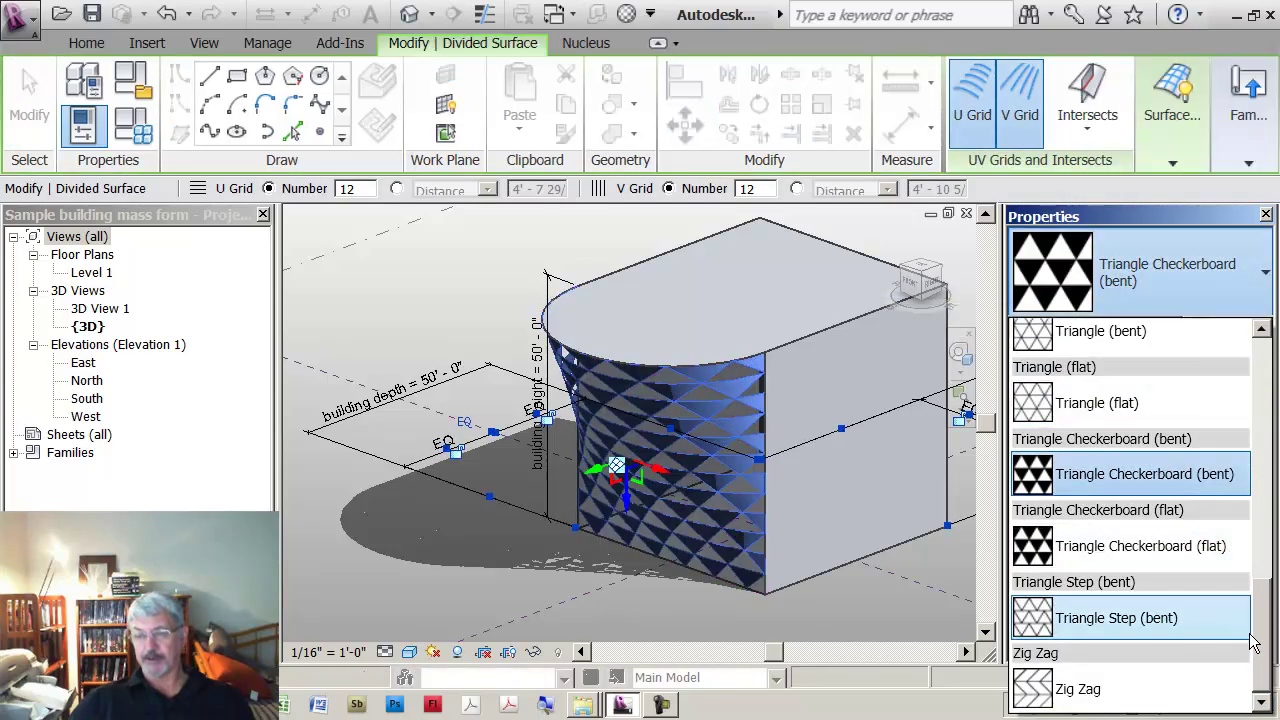
pyautogui.scroll(3, 1260, 648)
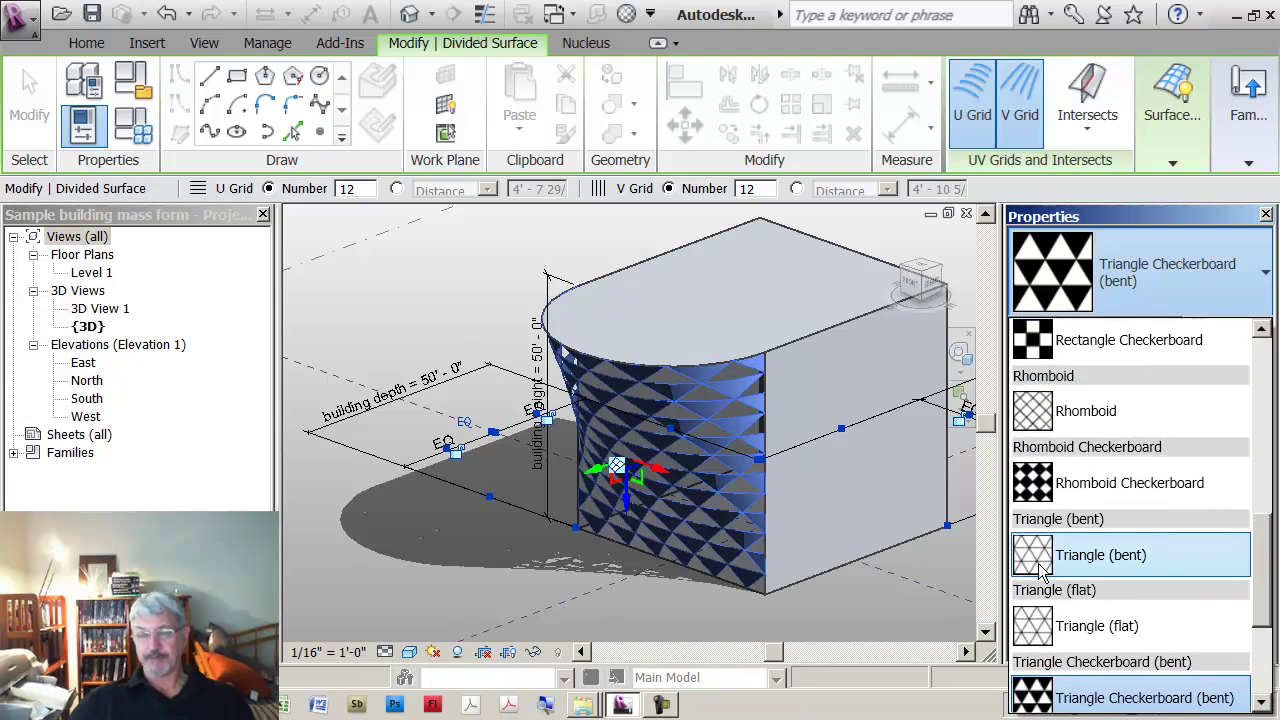
pyautogui.click(1038, 563)
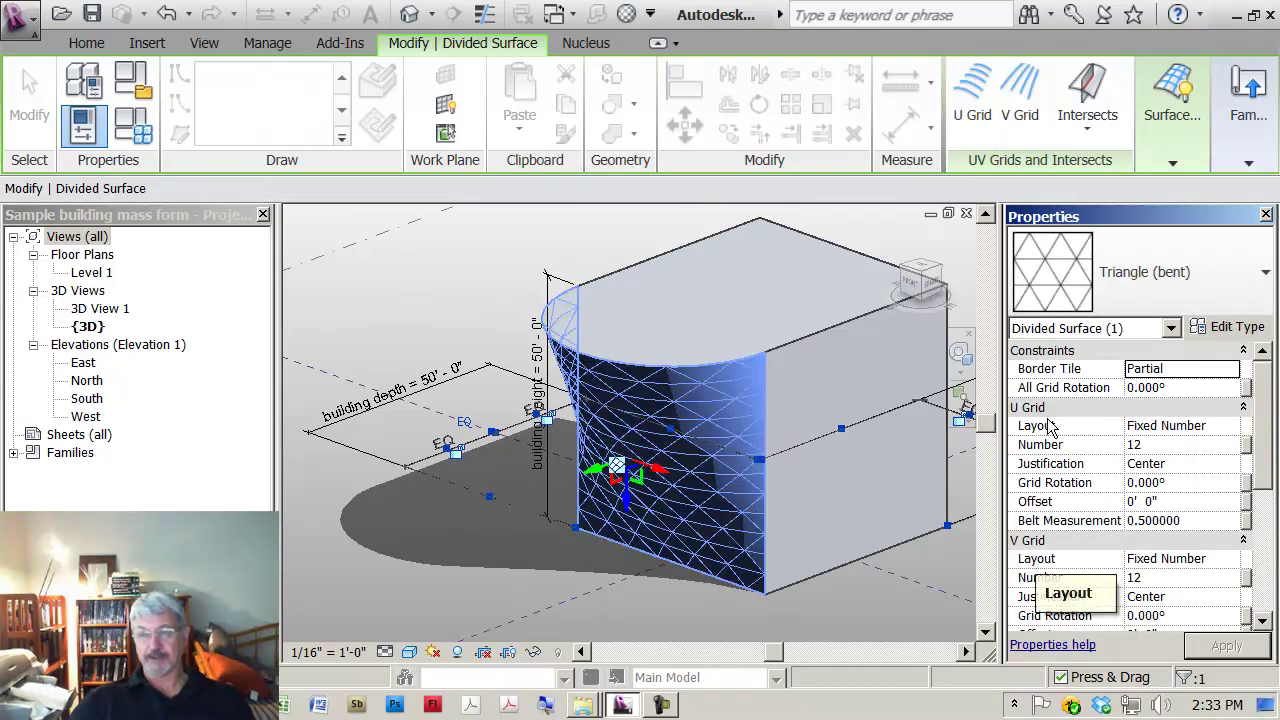
# Step: Try the Rhomboid Checkerboard pattern, then settle on the Rectangle pattern
pyautogui.click(1265, 272)
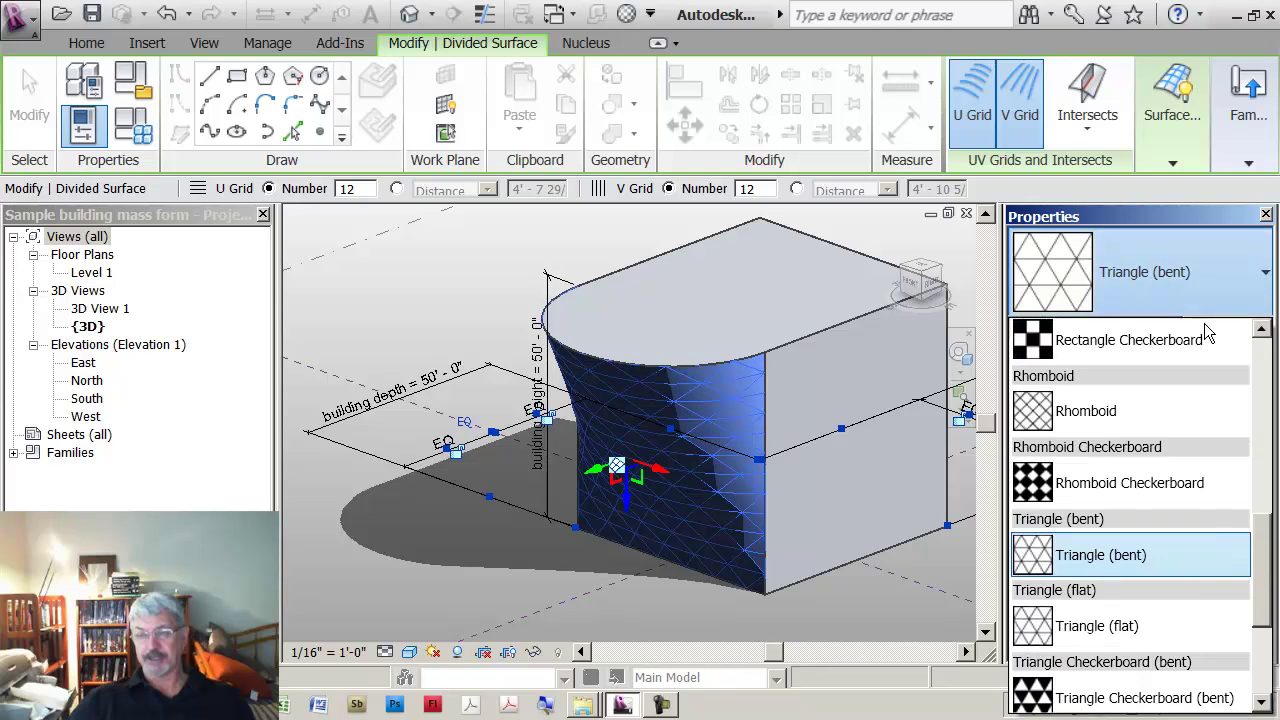
pyautogui.moveTo(1036, 490)
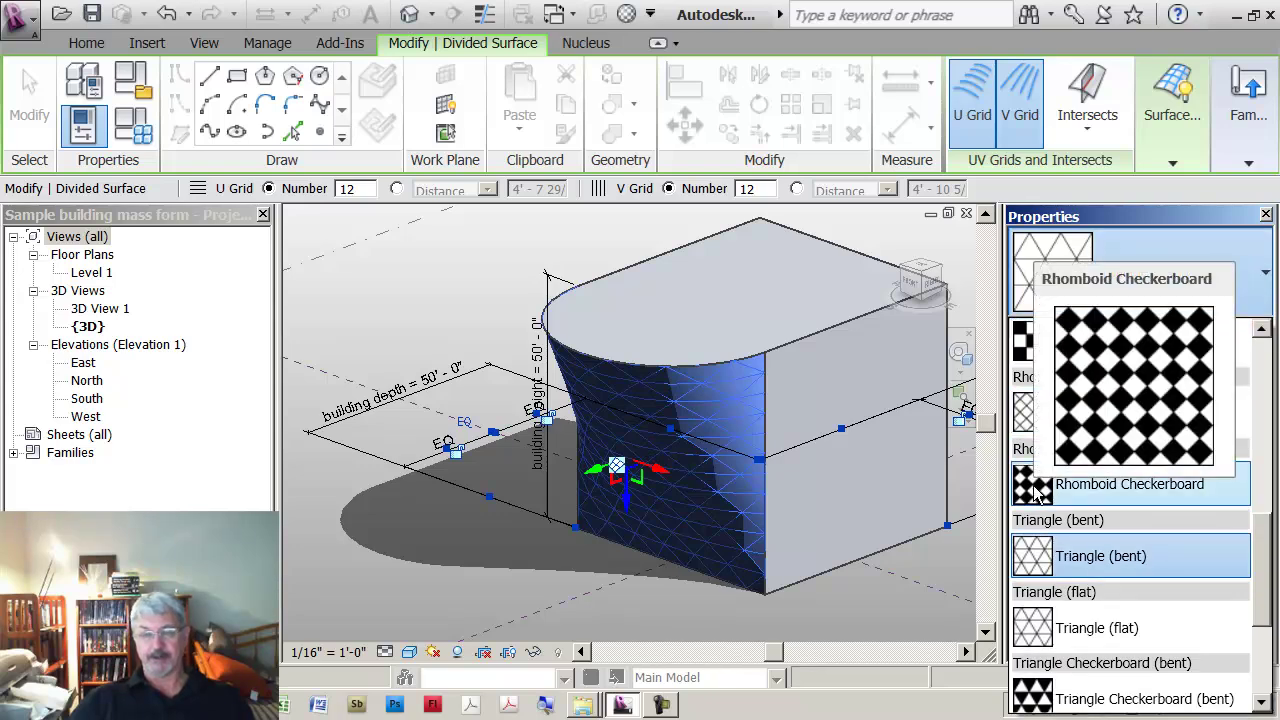
pyautogui.click(1037, 489)
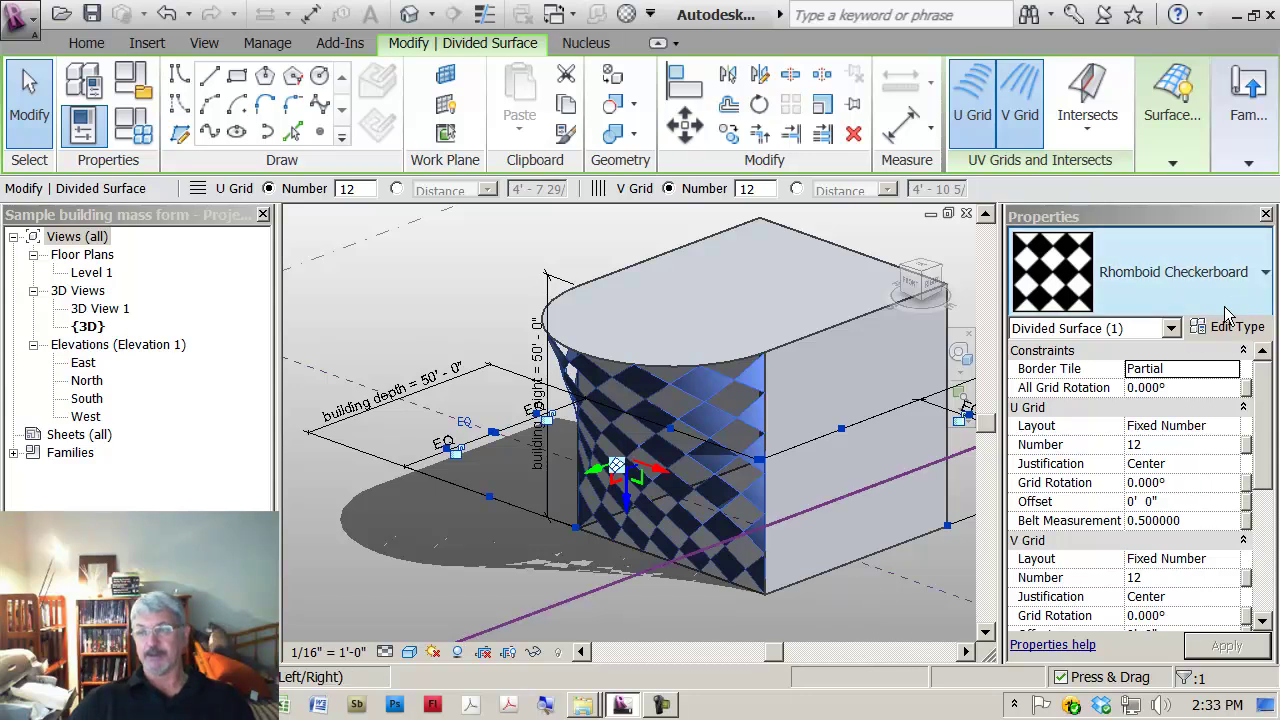
pyautogui.click(1265, 274)
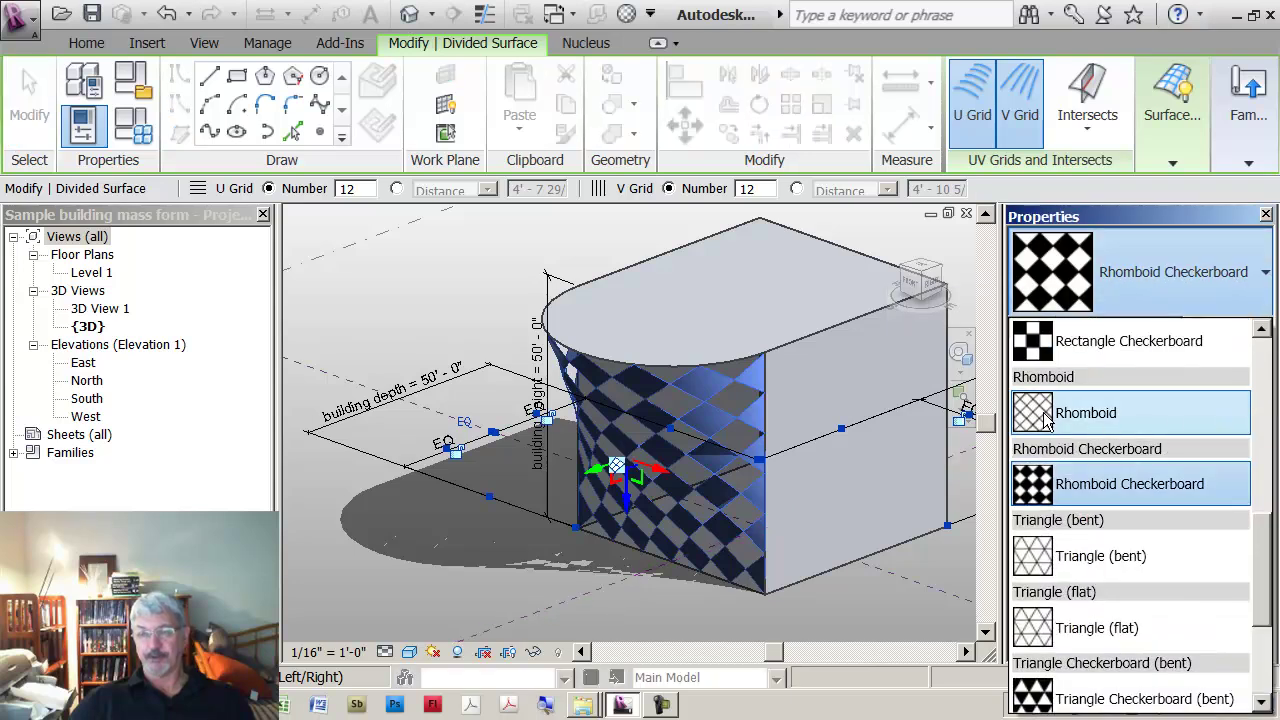
pyautogui.moveTo(1259, 545); pyautogui.dragTo(1276, 502)
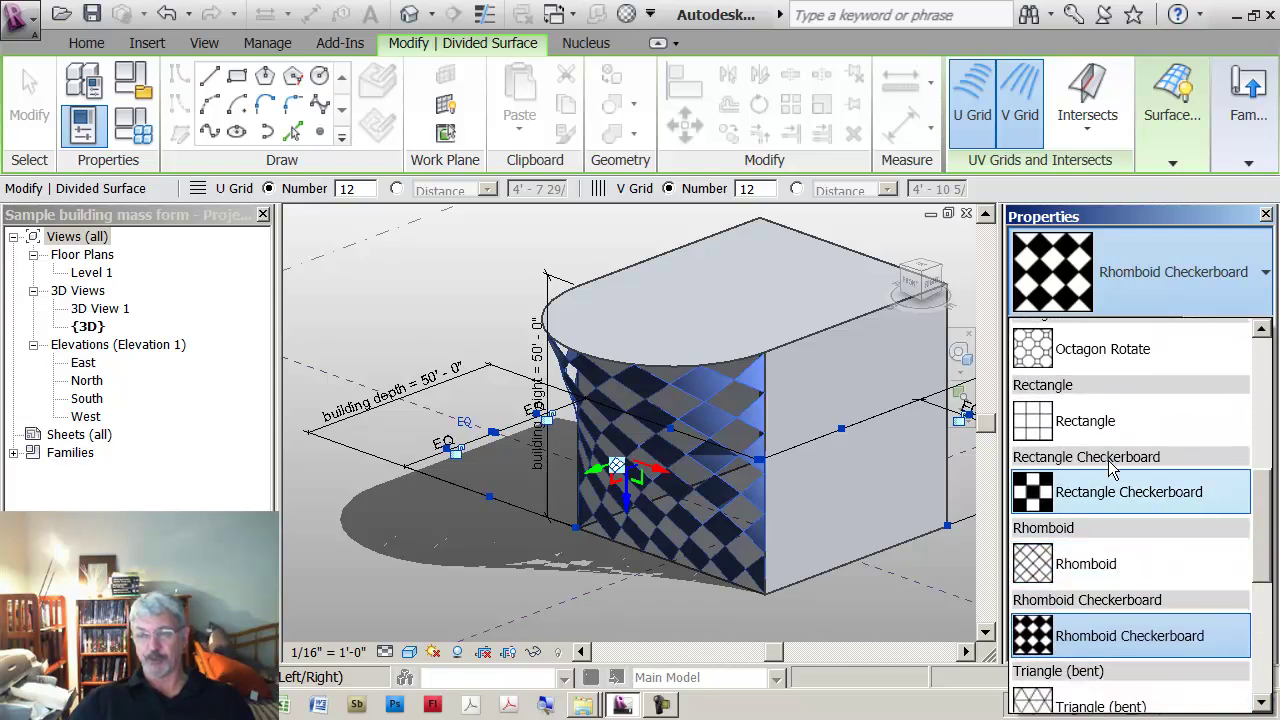
pyautogui.click(1048, 428)
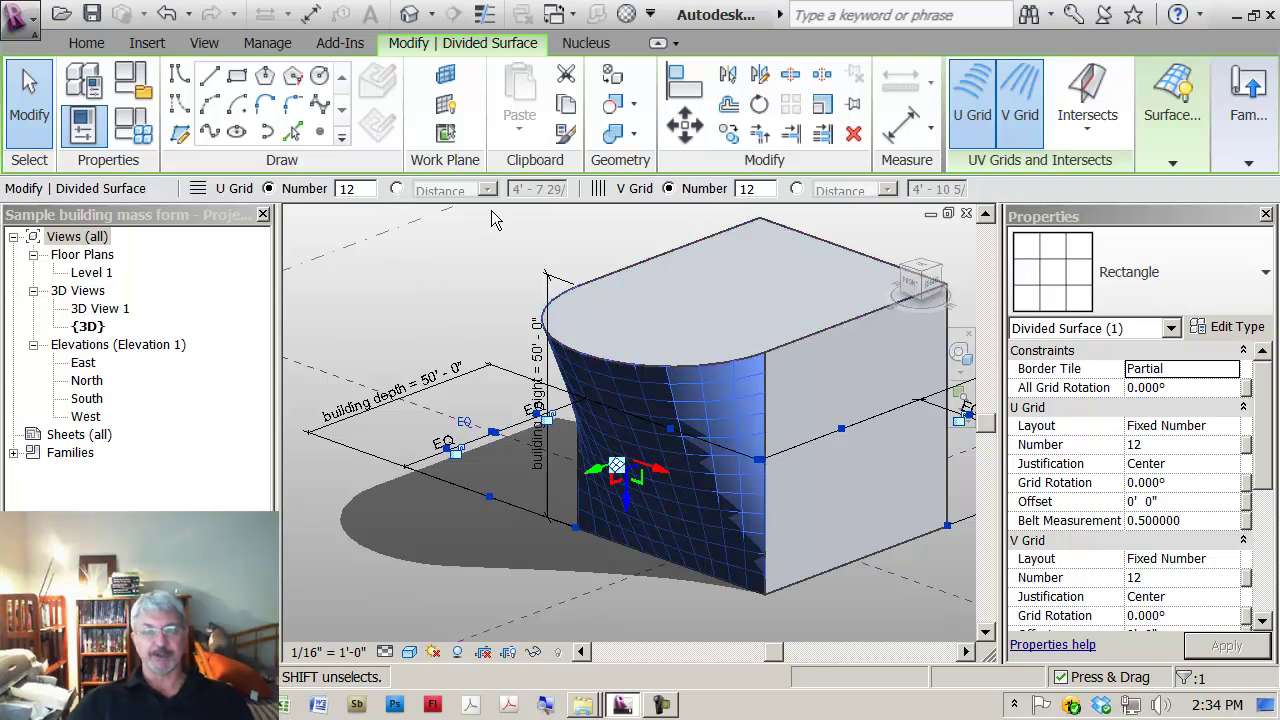
# Step: Set both U Grid and V Grid to Fixed Distance at 5'-0" in the Options Bar
pyautogui.click(397, 189)
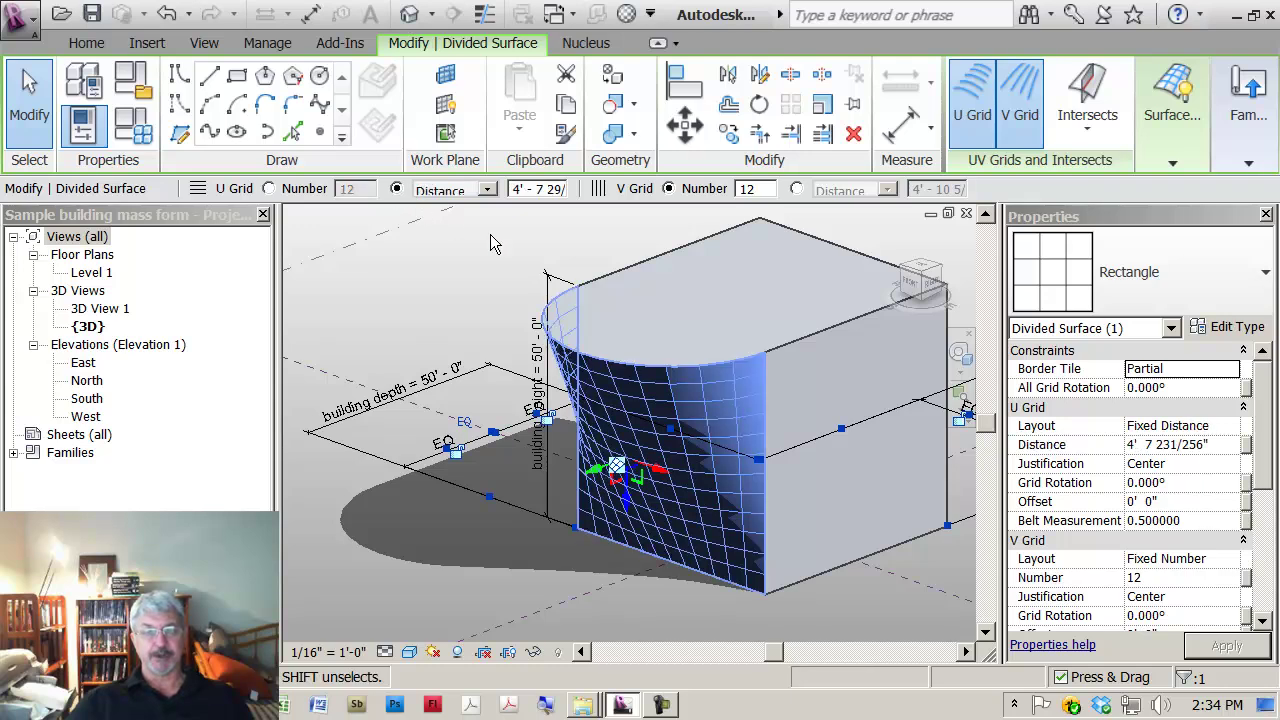
pyautogui.click(520, 191)
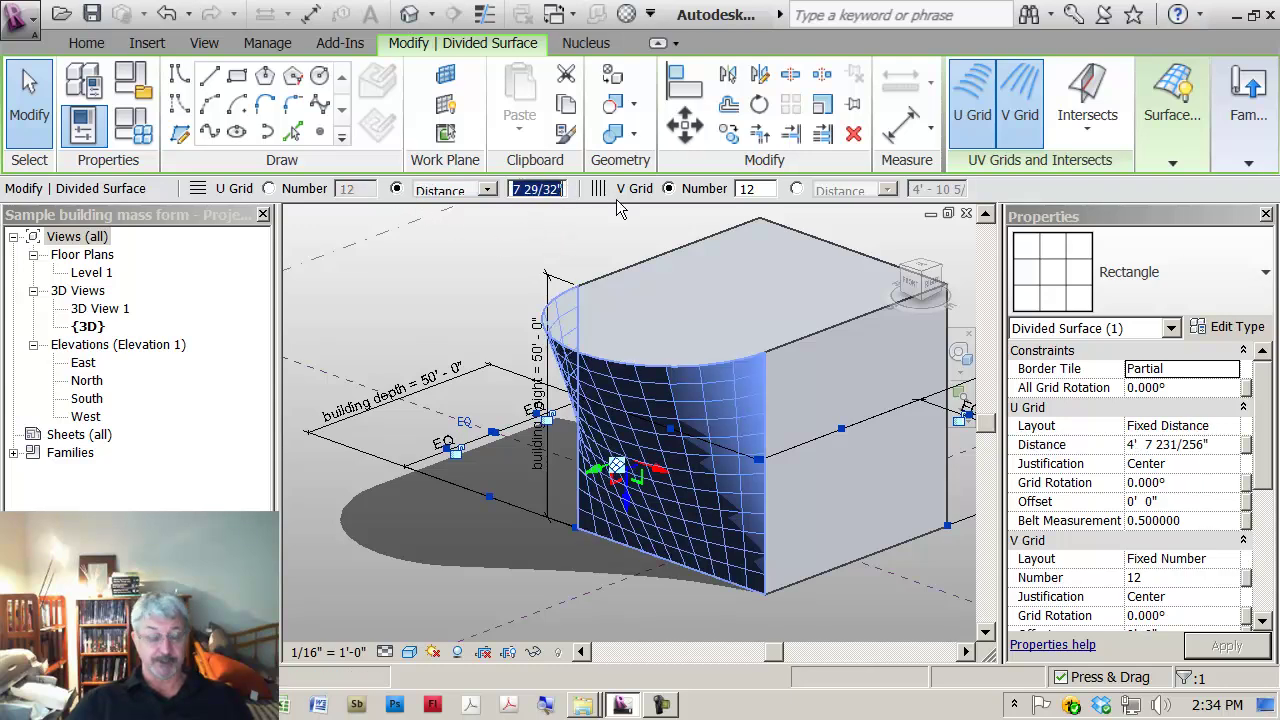
pyautogui.write('5')
pyautogui.press('Return')
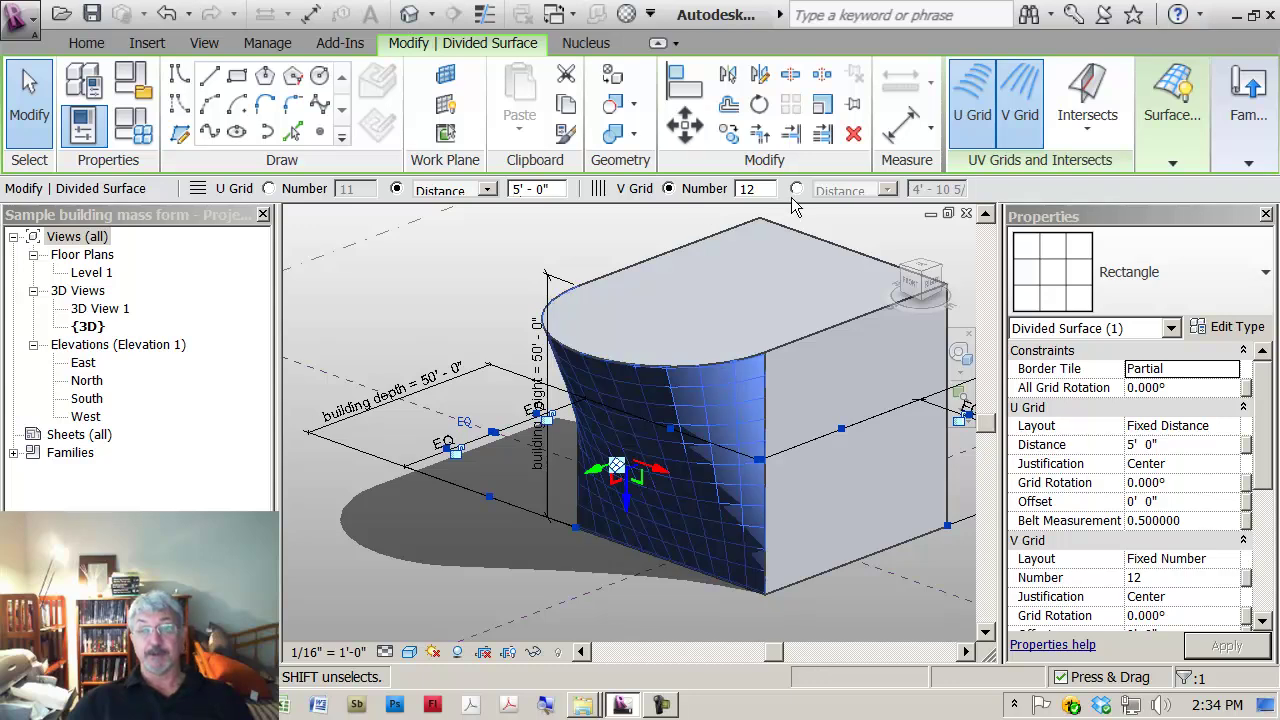
pyautogui.click(797, 189)
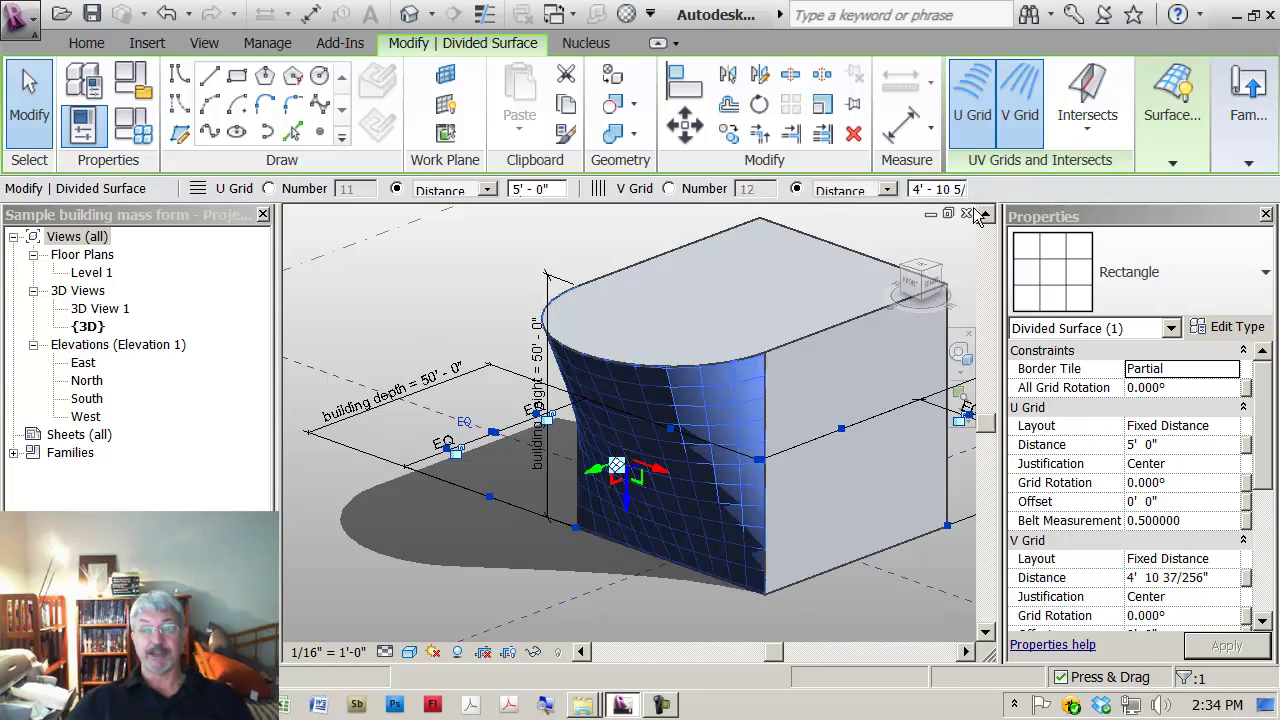
pyautogui.doubleClick(914, 190)
pyautogui.write('5')
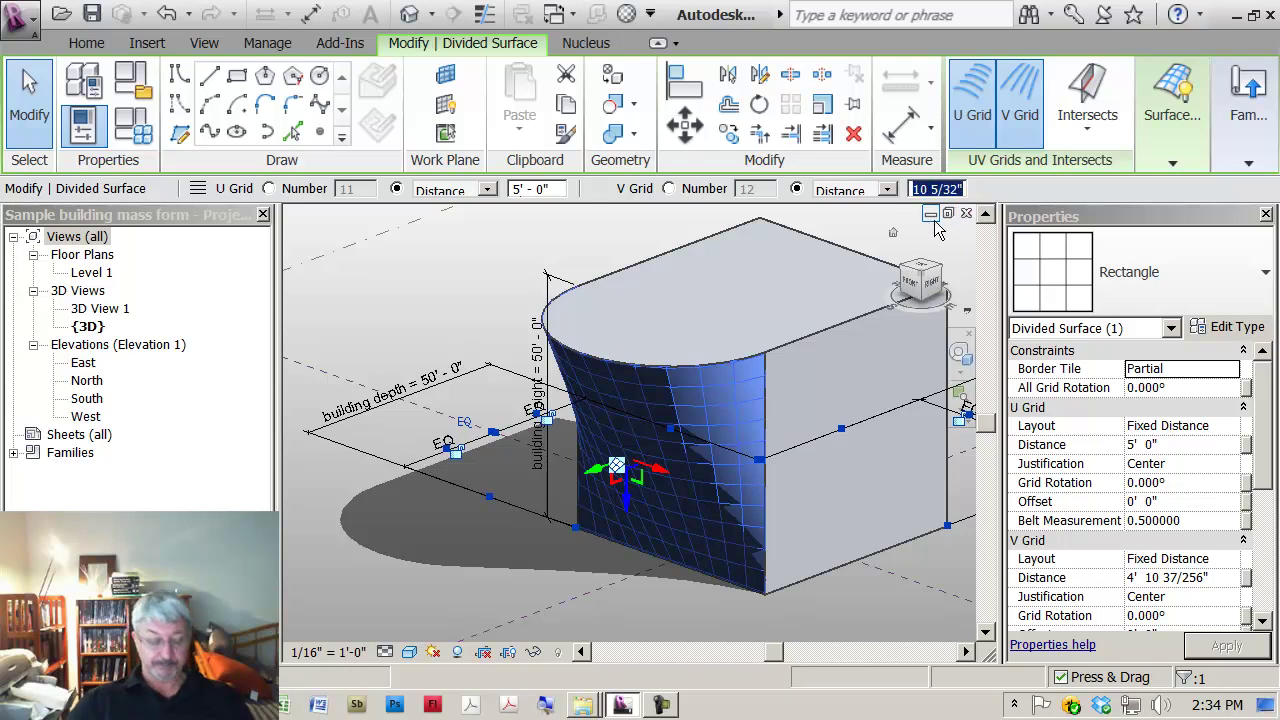
pyautogui.click(875, 229)
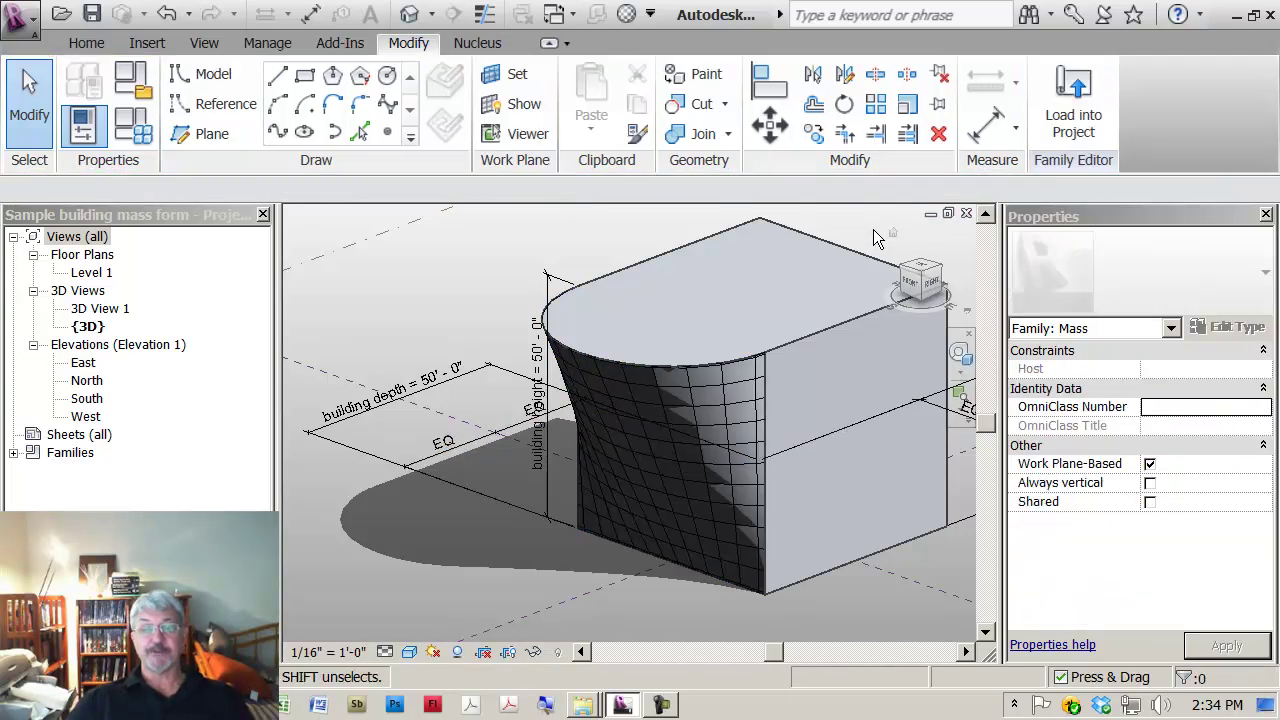
# Step: Toggle the U and V grids off and back on so both show 5' Fixed Distance divisions
pyautogui.click(672, 412)
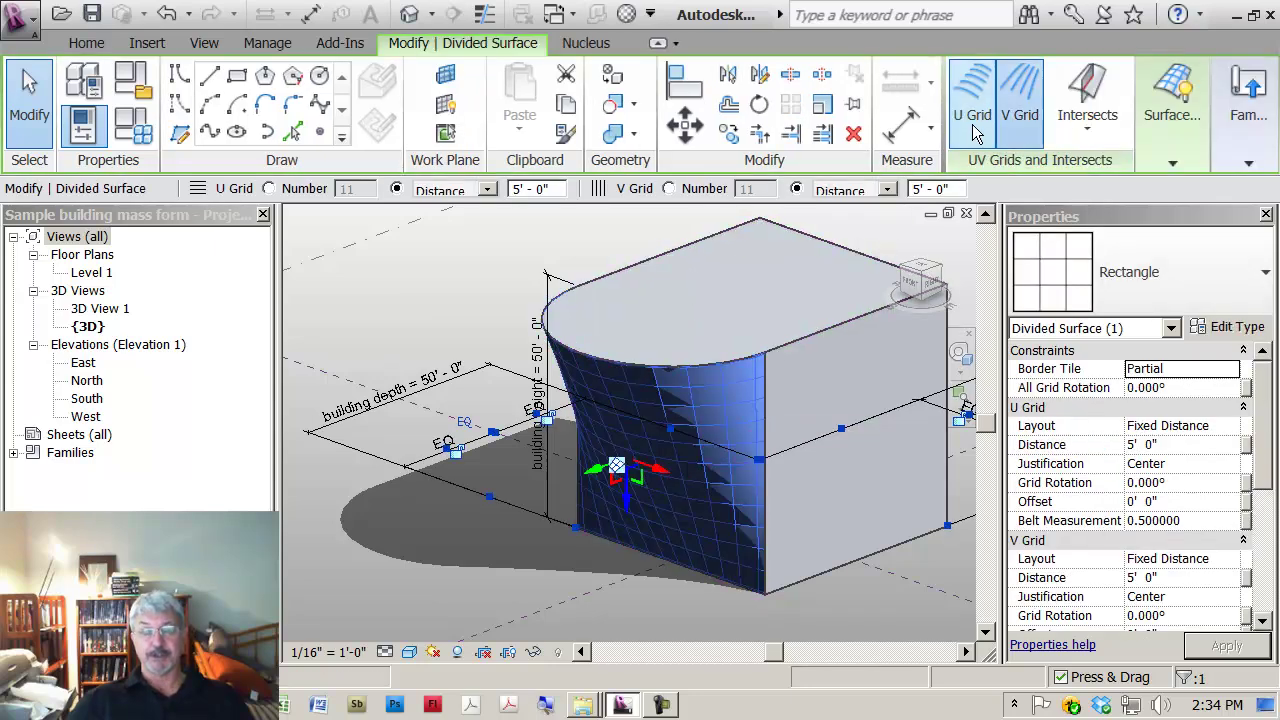
pyautogui.click(968, 125)
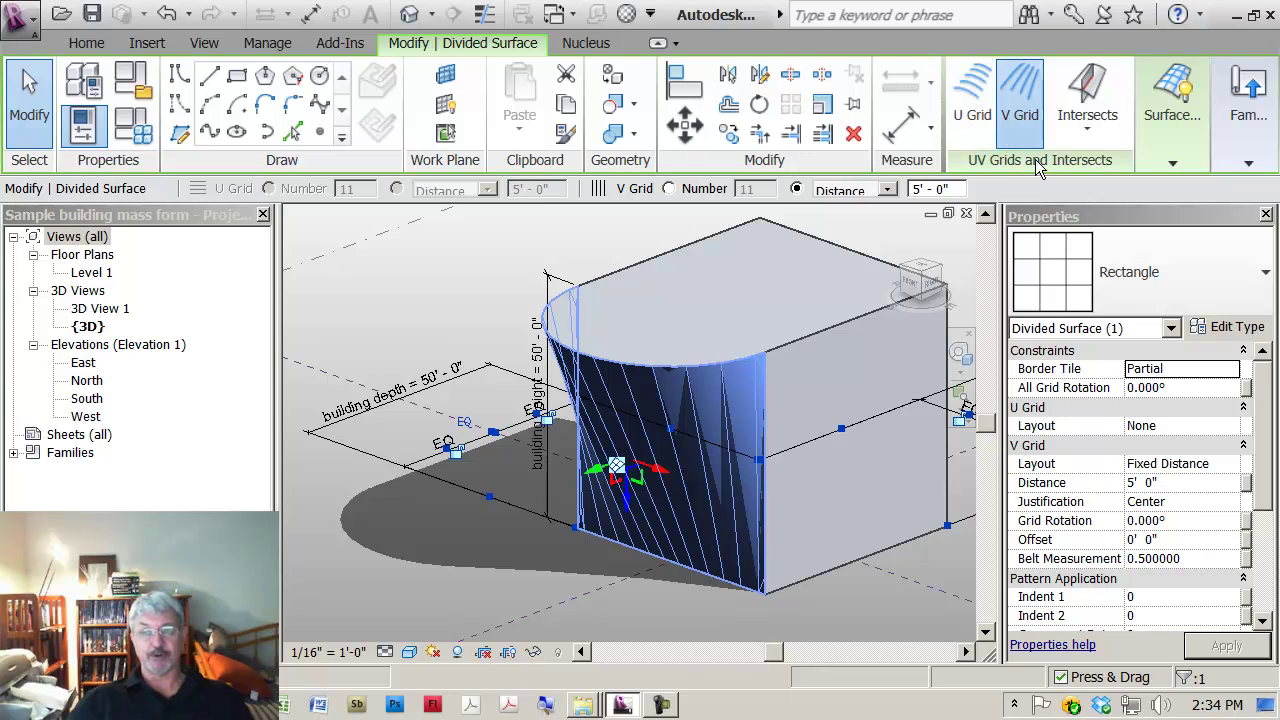
pyautogui.click(975, 120)
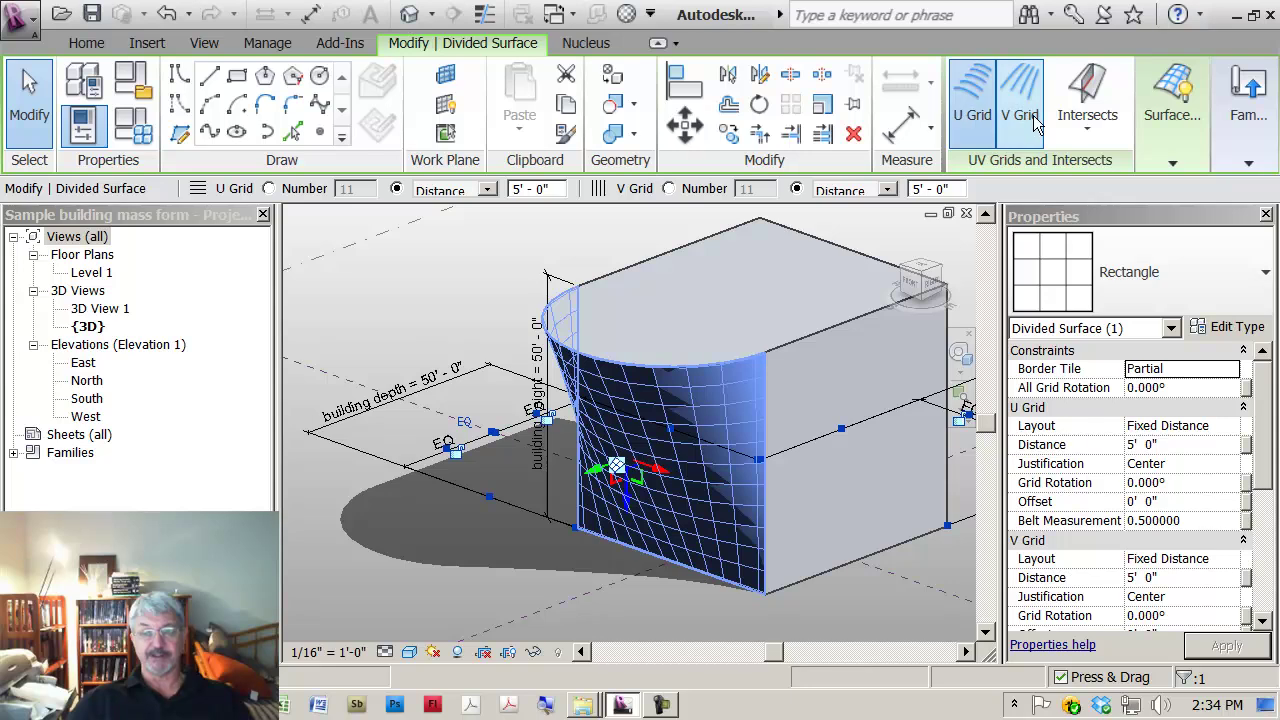
pyautogui.click(1033, 120)
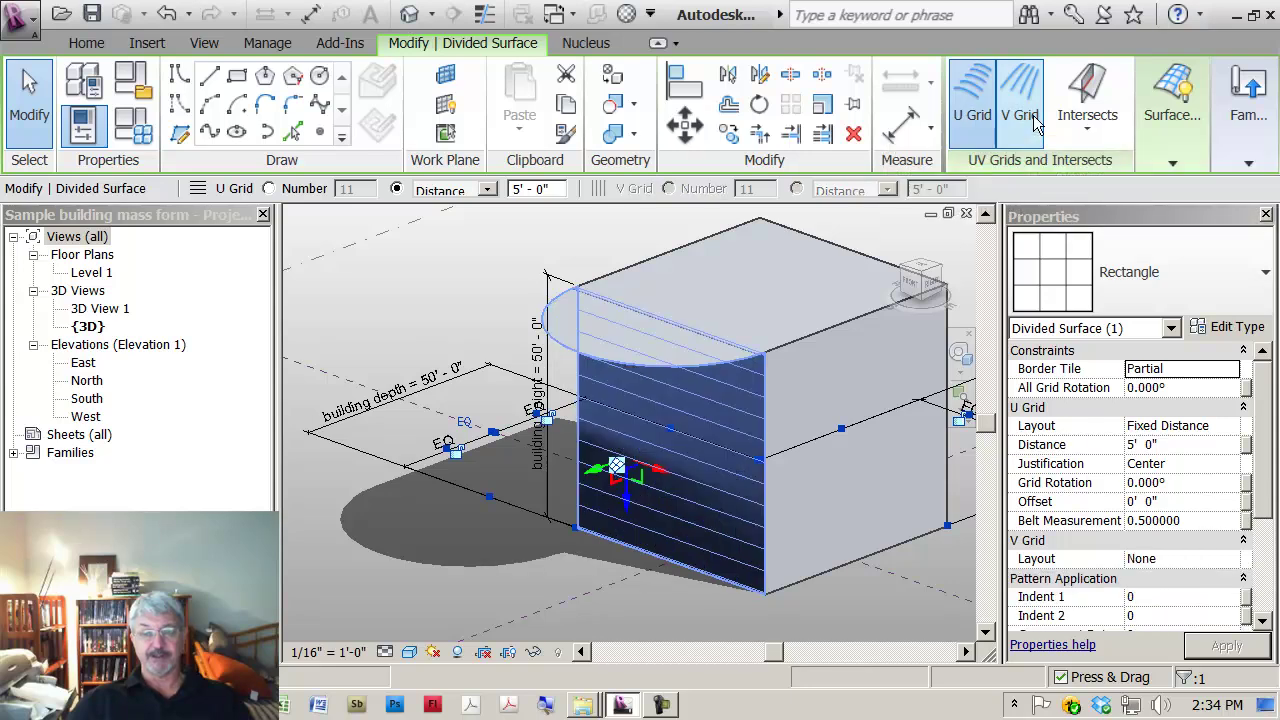
pyautogui.click(970, 115)
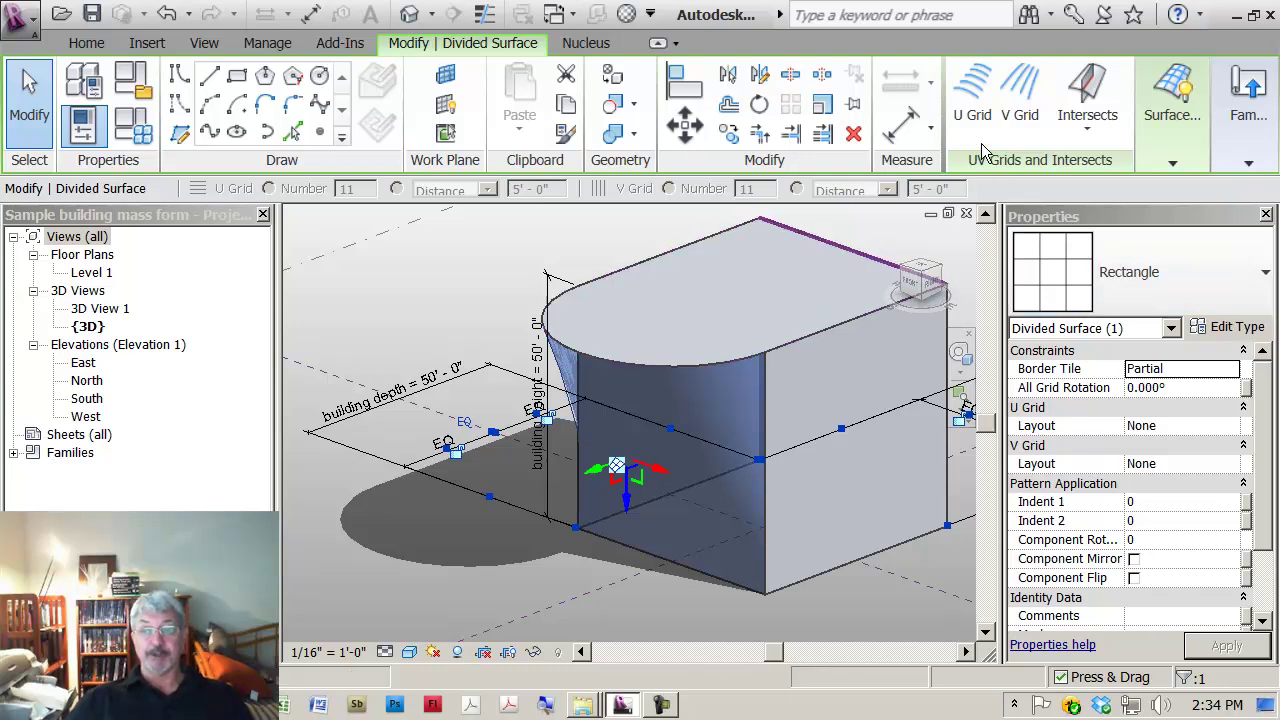
pyautogui.click(970, 115)
pyautogui.click(1020, 115)
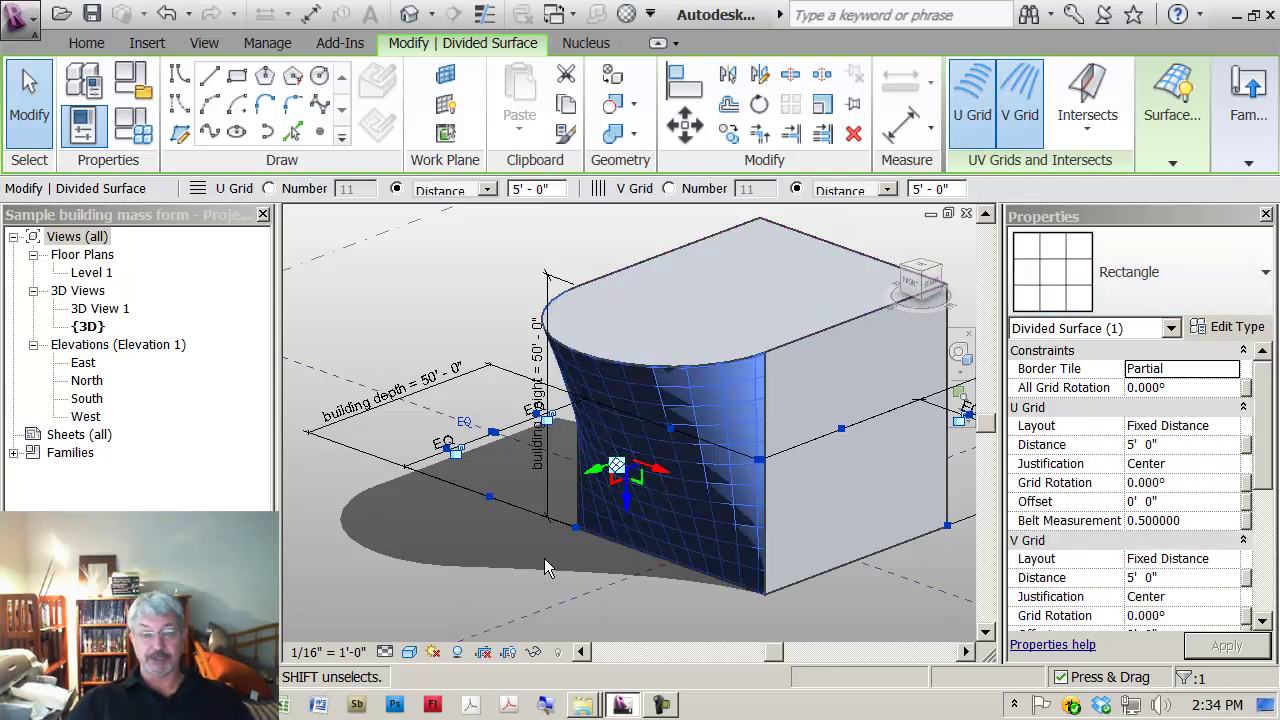
pyautogui.keyDown('shift'); pyautogui.moveTo(532, 533); pyautogui.dragTo(481, 540, button='middle'); pyautogui.keyUp('shift')
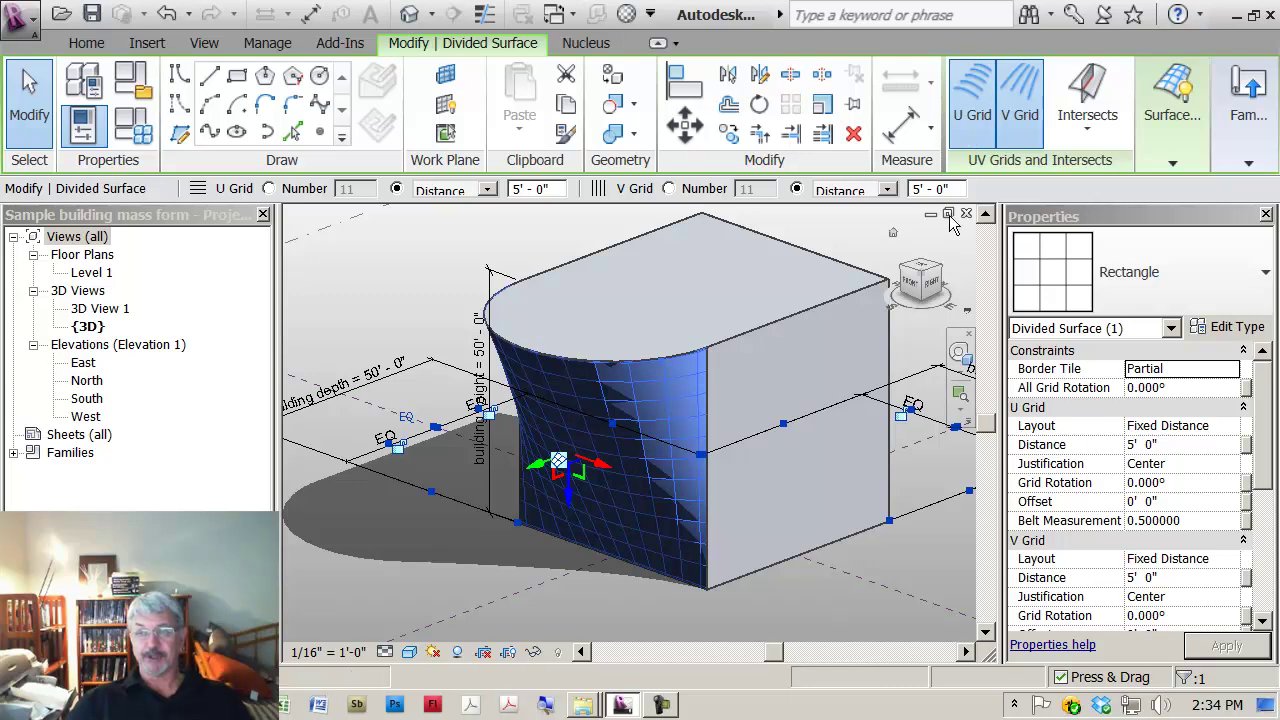
# Step: Turn off both U and V grids, then re-enable only the U grid
pyautogui.click(975, 120)
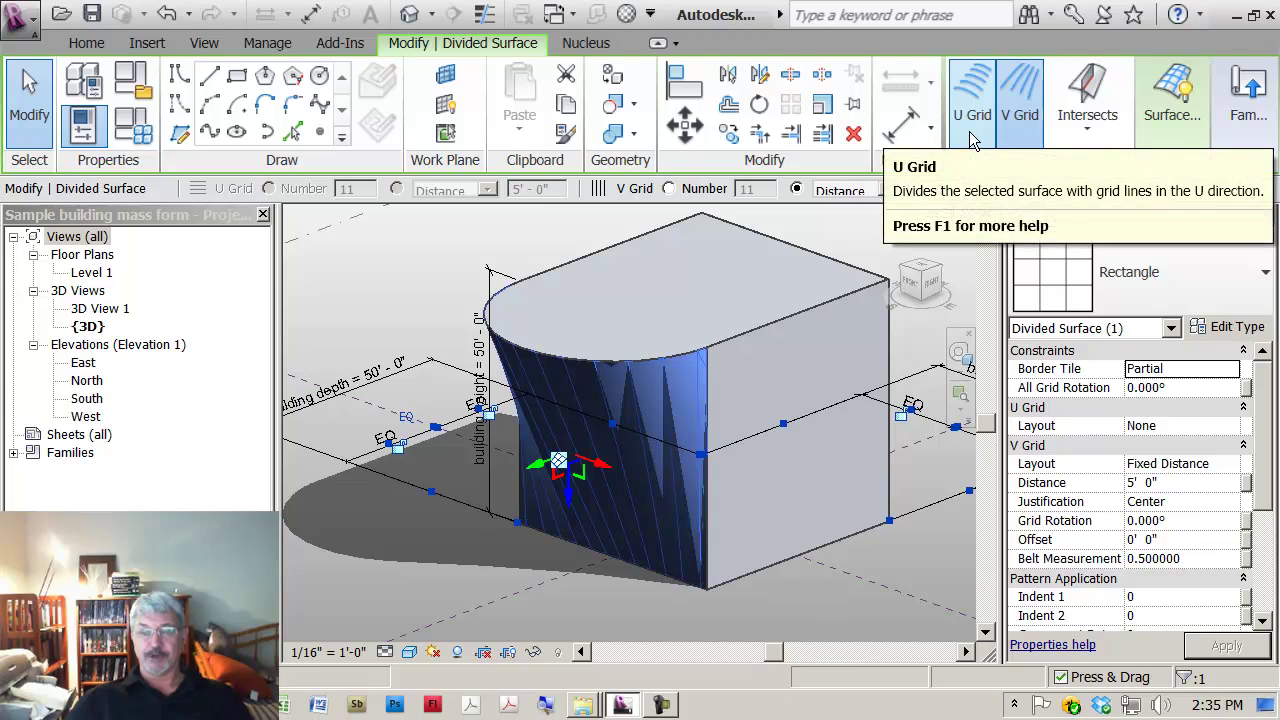
pyautogui.click(1020, 110)
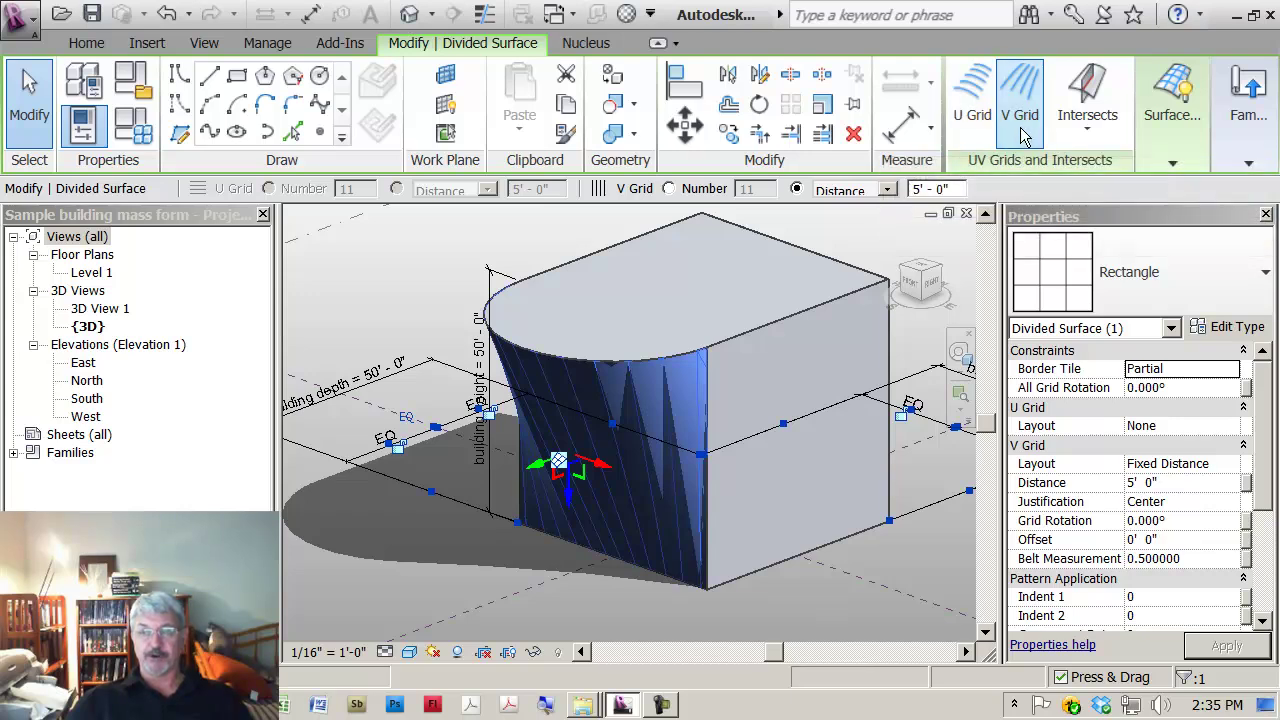
pyautogui.click(979, 128)
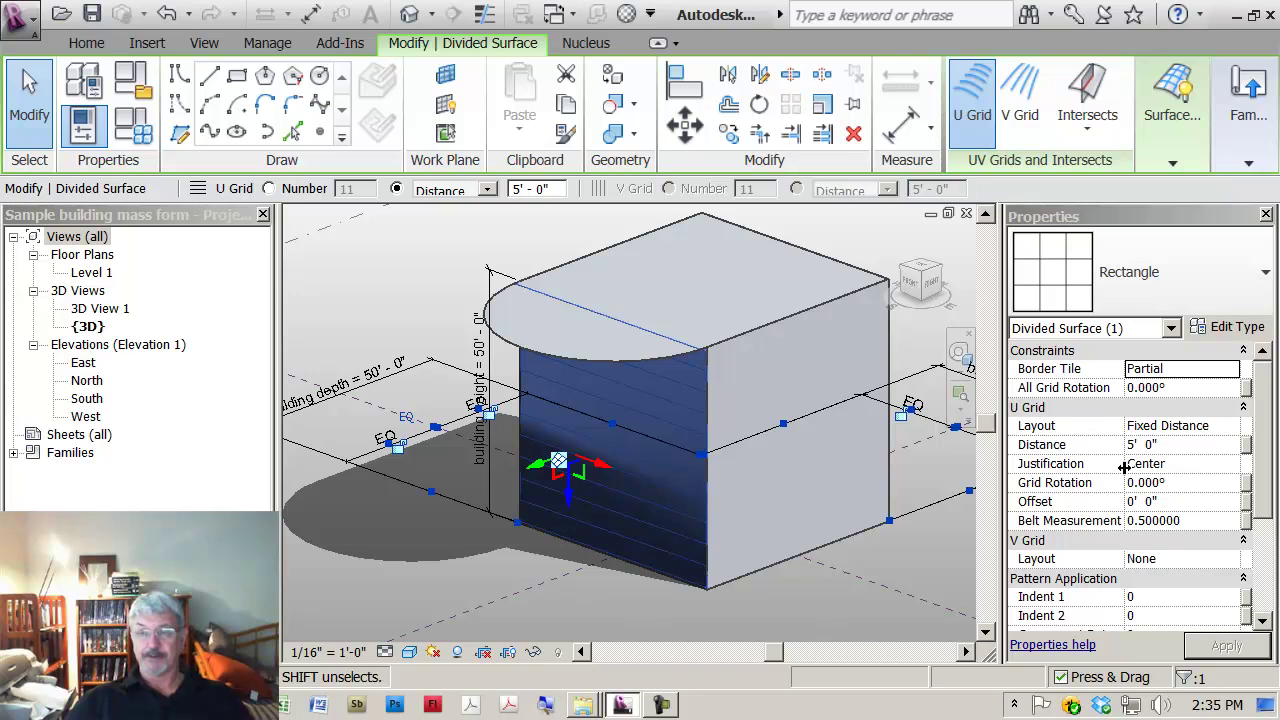
# Step: Set the U Grid Justification to Beginning in Properties
pyautogui.click(1186, 463)
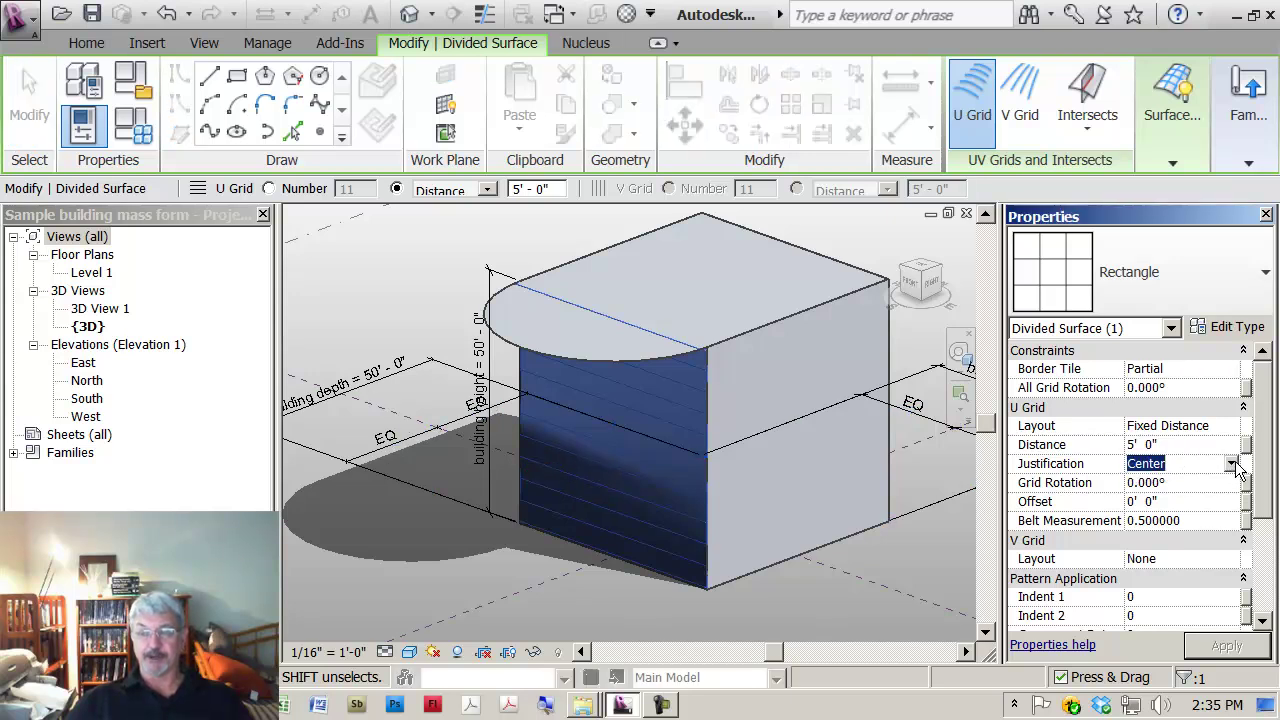
pyautogui.click(1232, 464)
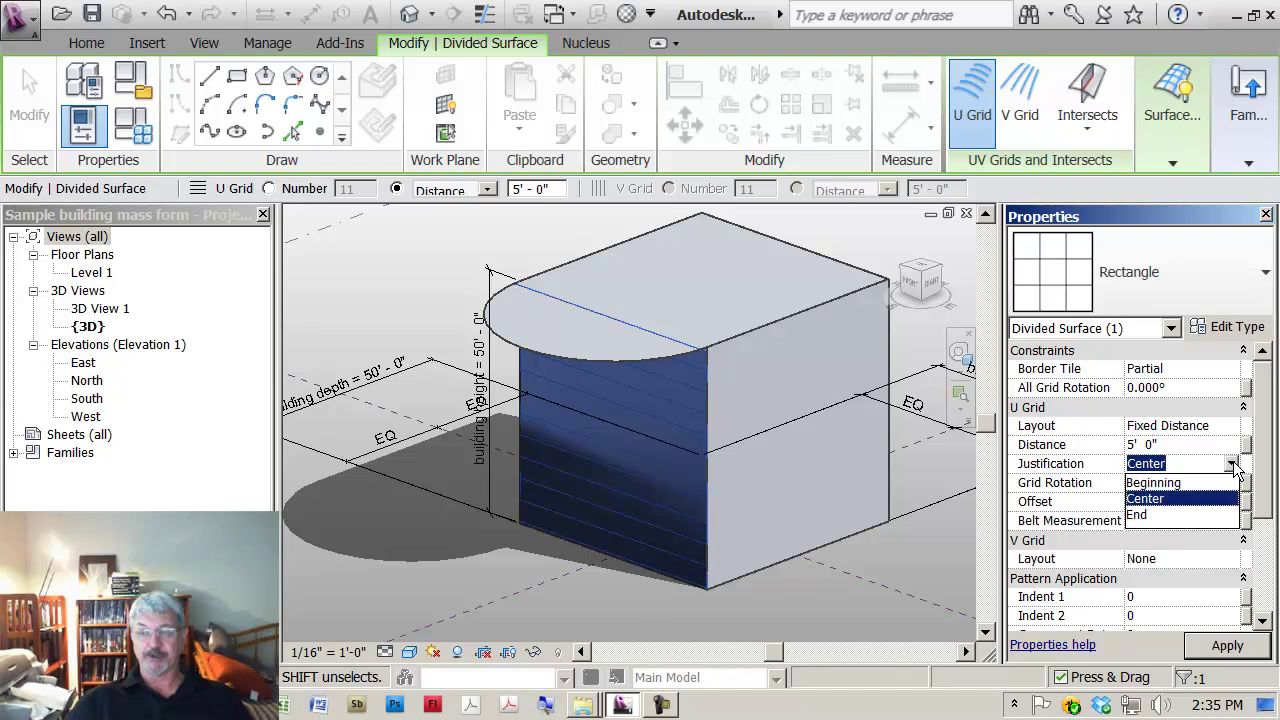
pyautogui.click(1158, 483)
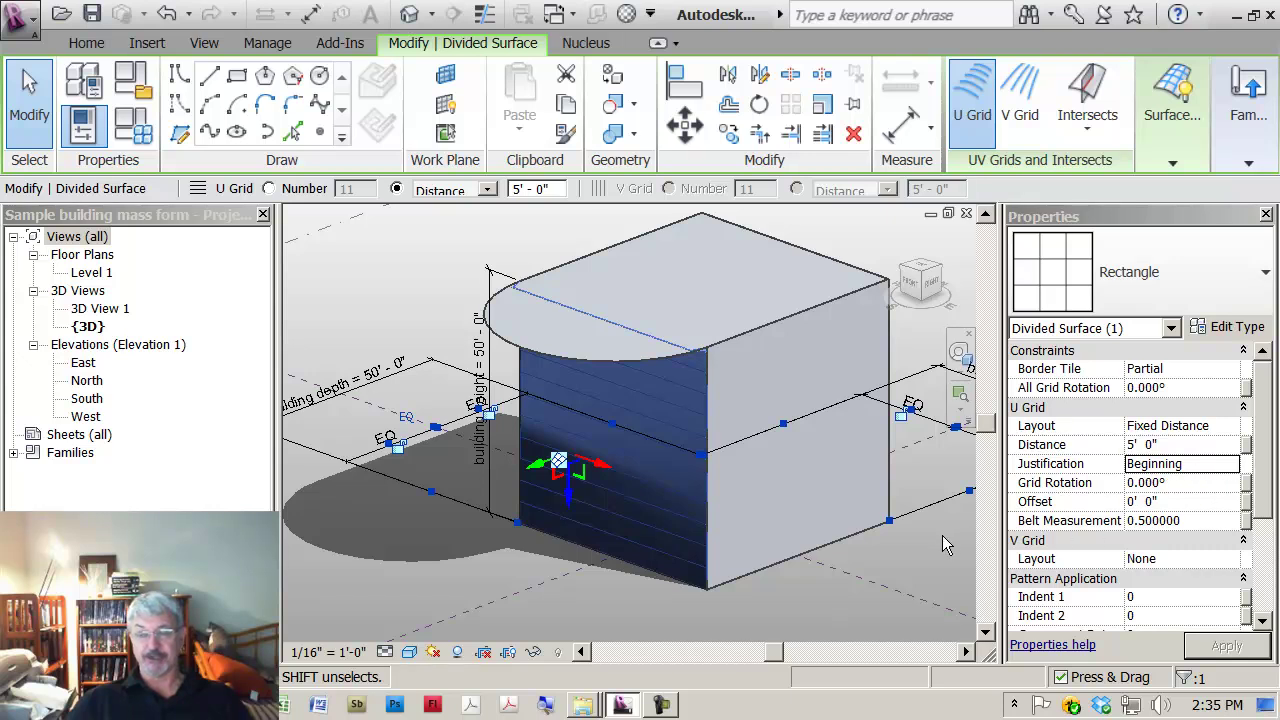
# Step: Re-enable the 5' V grid, check the full panel grid from several angles, and deselect
pyautogui.moveTo(1263, 517); pyautogui.dragTo(1262, 586)
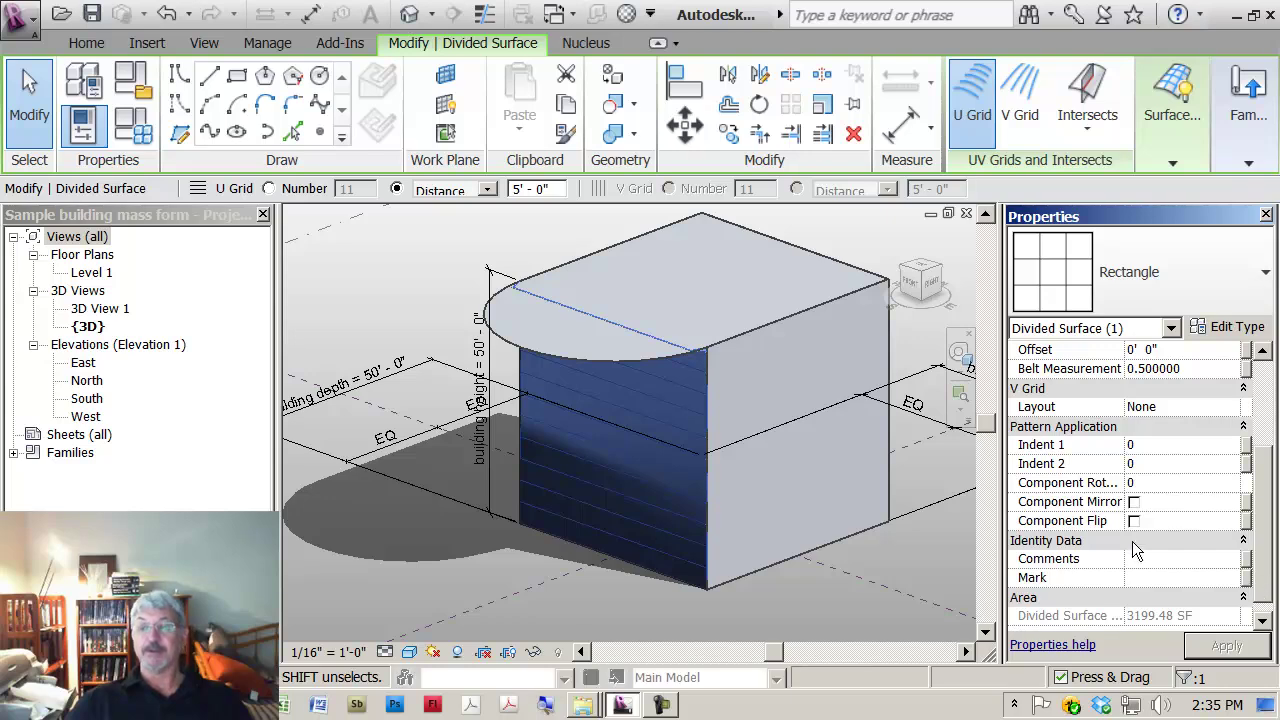
pyautogui.click(1020, 100)
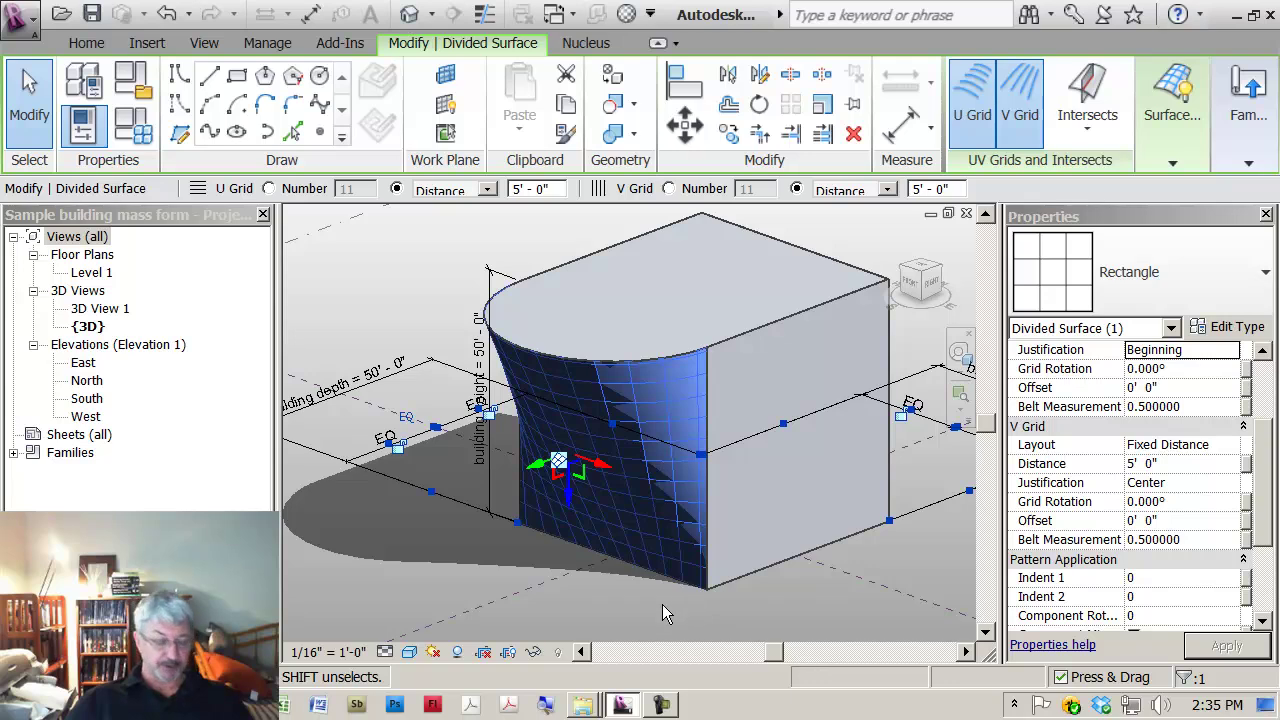
pyautogui.keyDown('shift'); pyautogui.moveTo(648, 611); pyautogui.dragTo(637, 585, button='middle'); pyautogui.keyUp('shift')
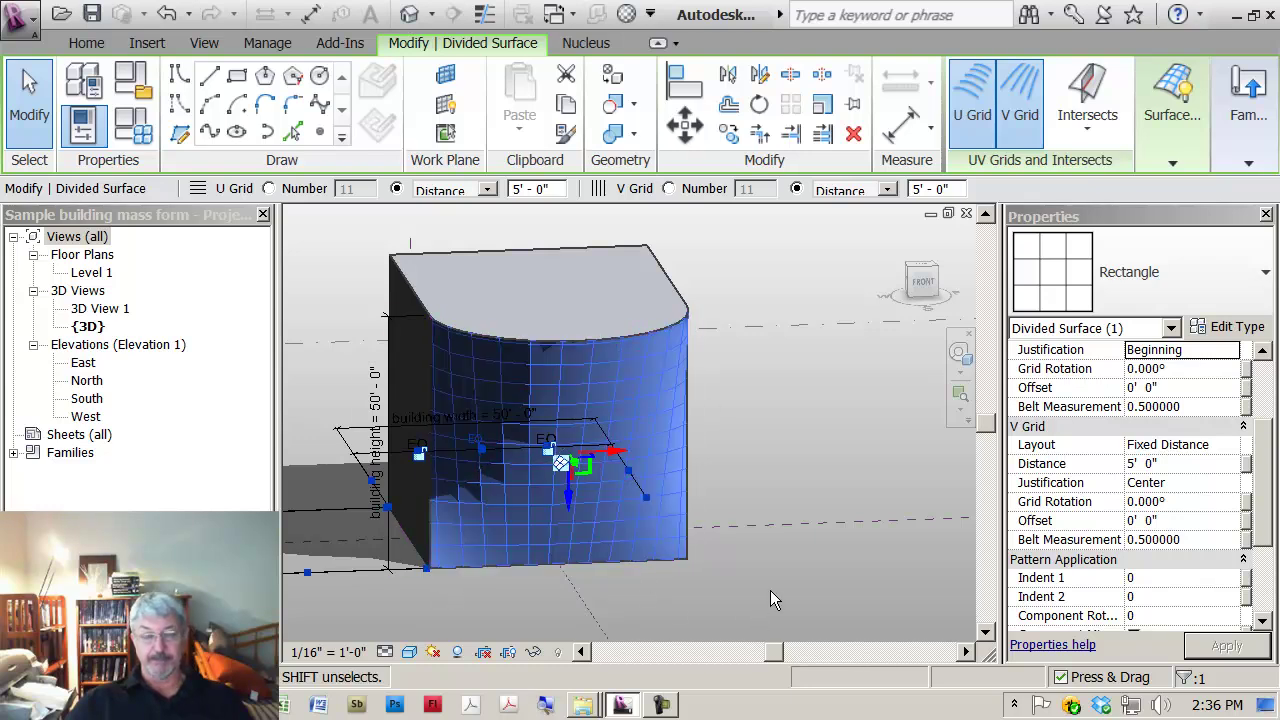
pyautogui.keyDown('shift'); pyautogui.moveTo(789, 600); pyautogui.dragTo(600, 500, button='middle'); pyautogui.keyUp('shift')
pyautogui.scroll(-3, 1262, 530)
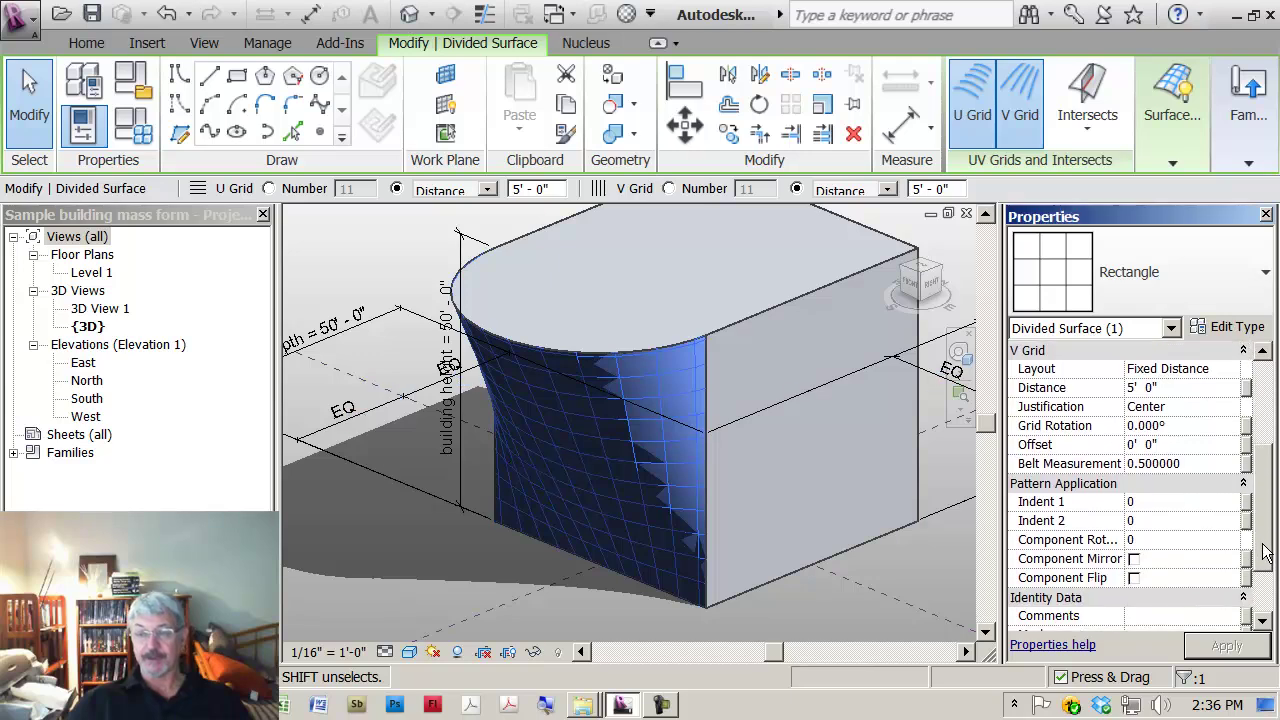
pyautogui.click(380, 350)
pyautogui.keyDown('shift'); pyautogui.moveTo(380, 350); pyautogui.dragTo(341, 371, button='middle'); pyautogui.keyUp('shift')
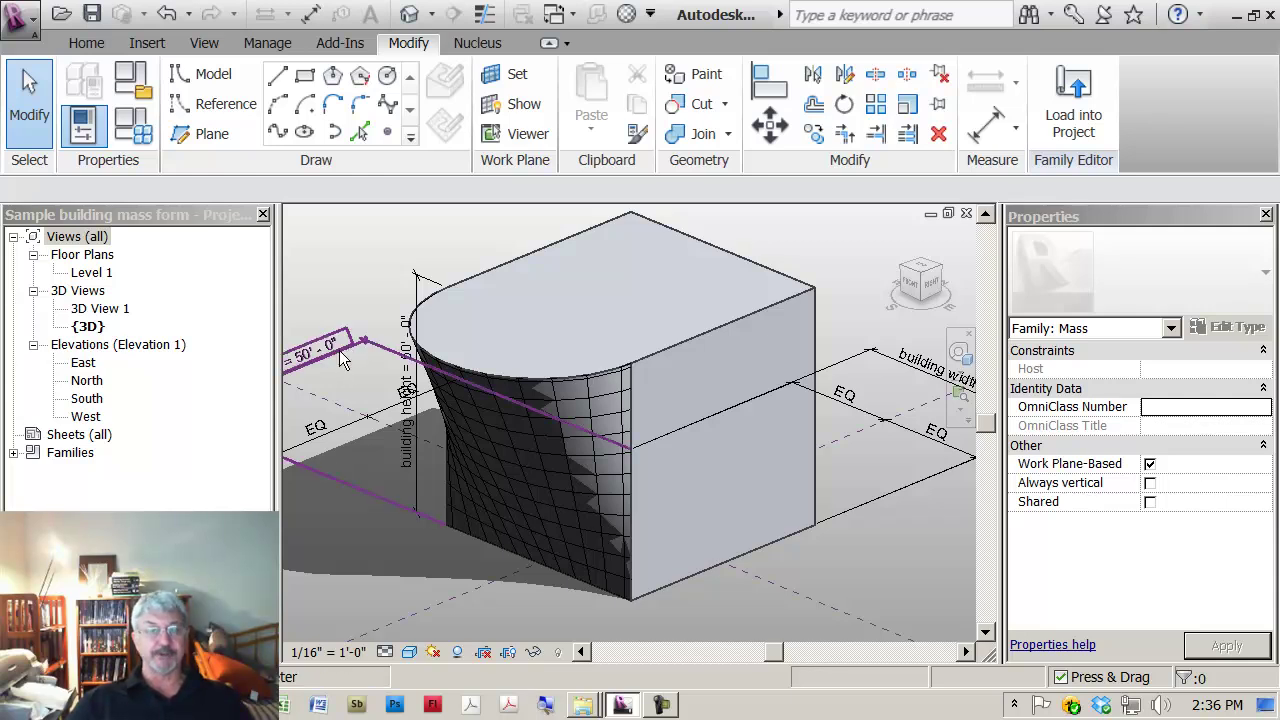
# Step: Start a new family from the Curtain Panel Pattern Based.rft Imperial template
pyautogui.click(28, 37)
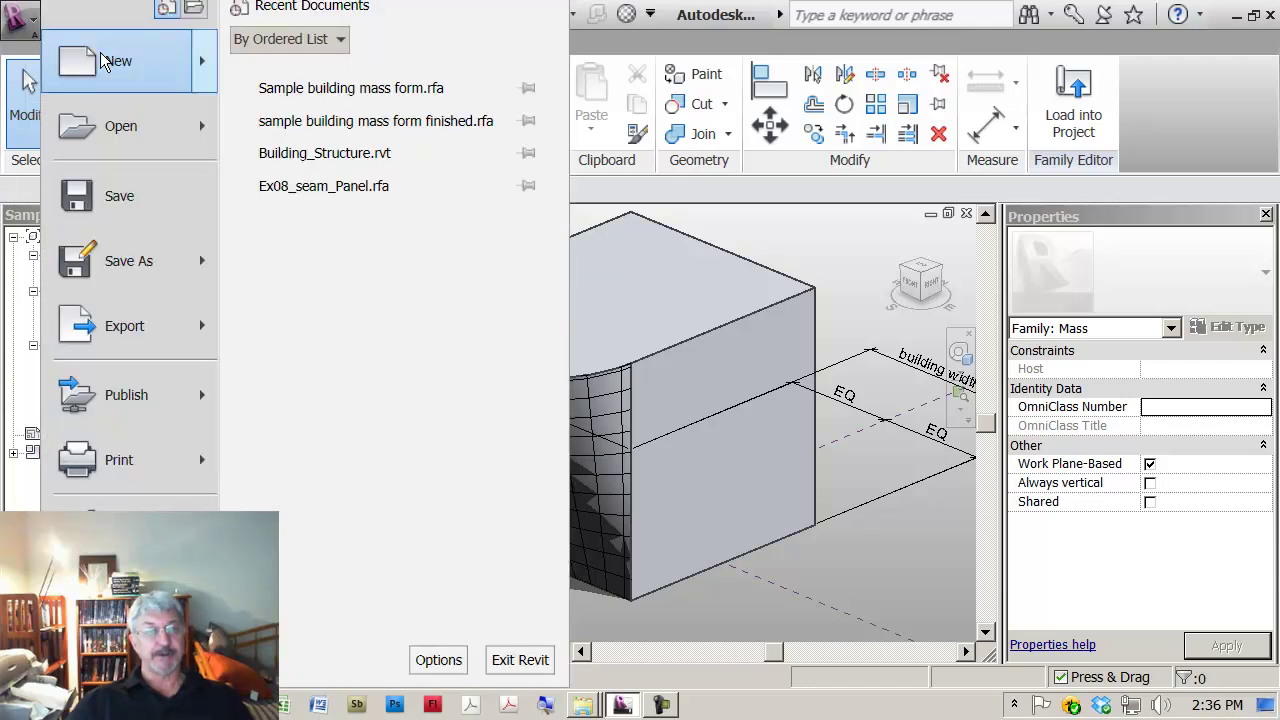
pyautogui.moveTo(203, 70)
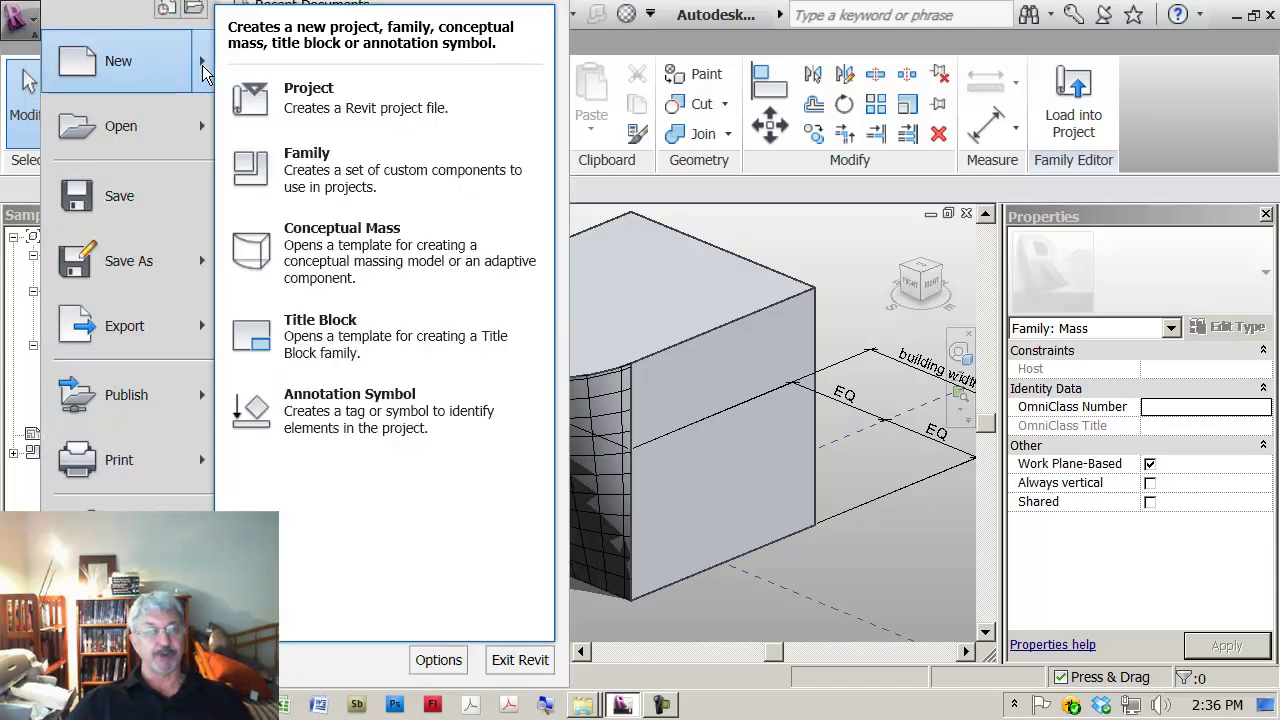
pyautogui.click(338, 176)
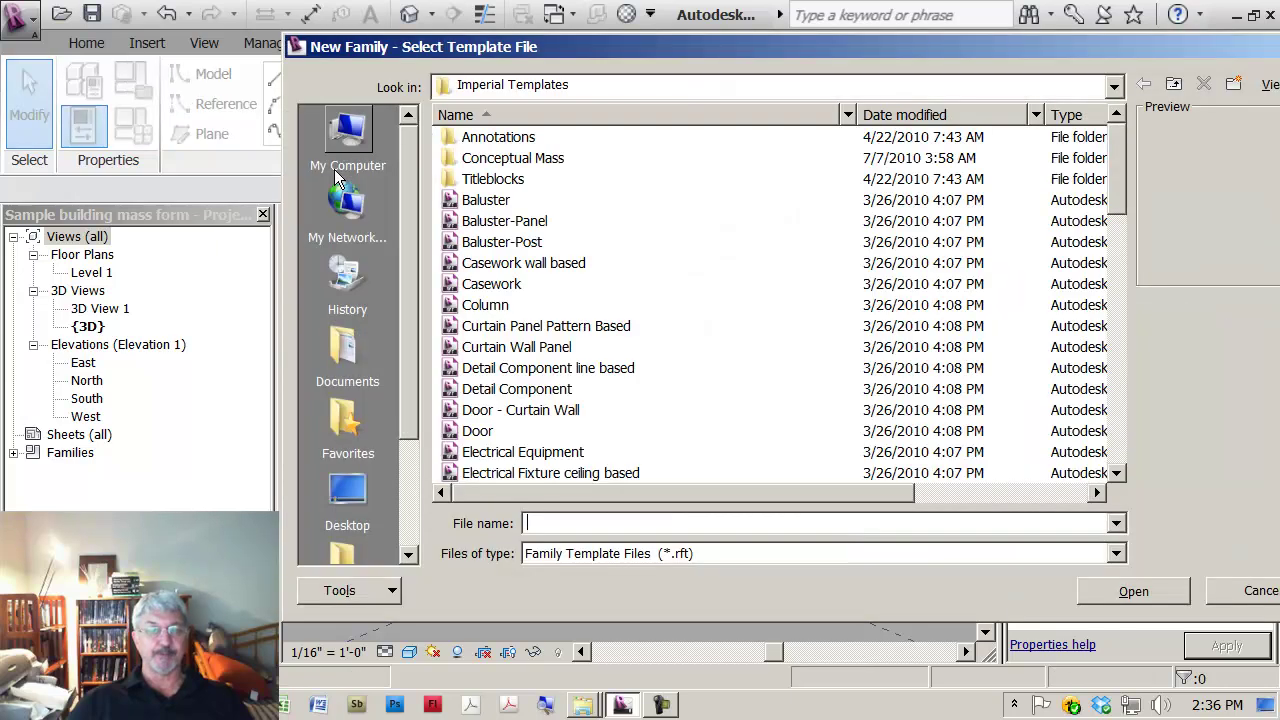
pyautogui.click(498, 329)
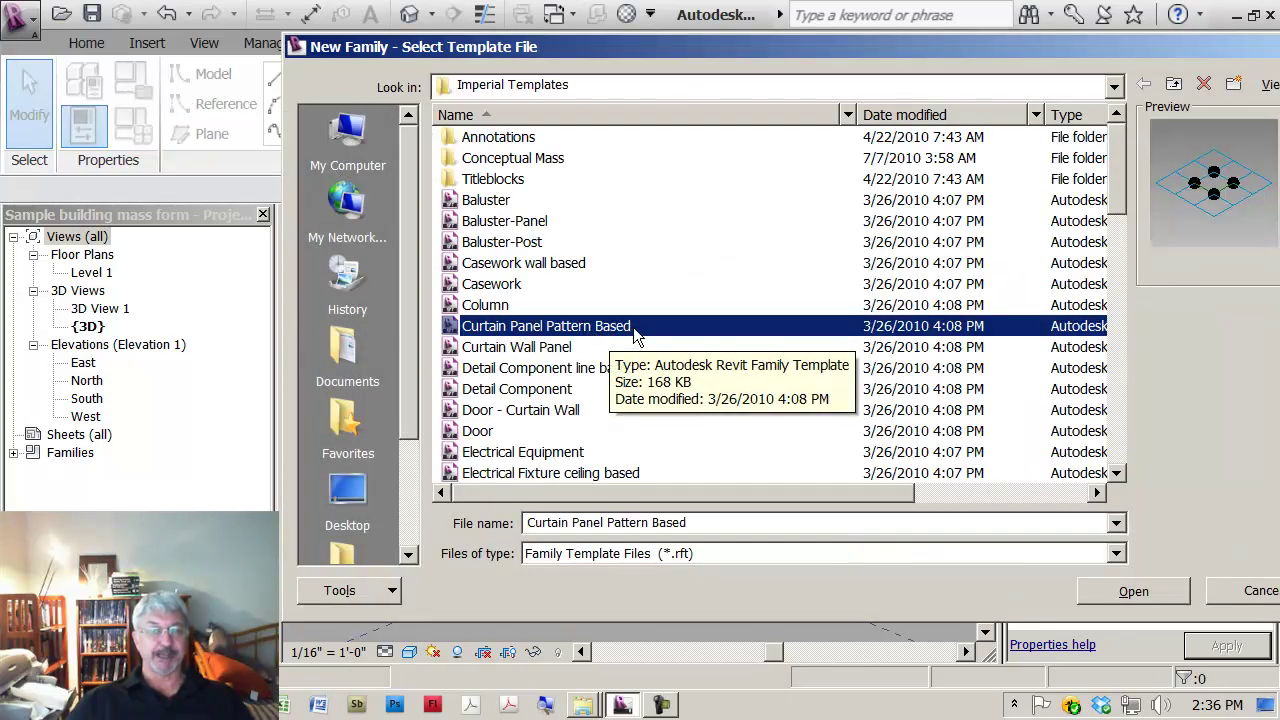
pyautogui.click(530, 336)
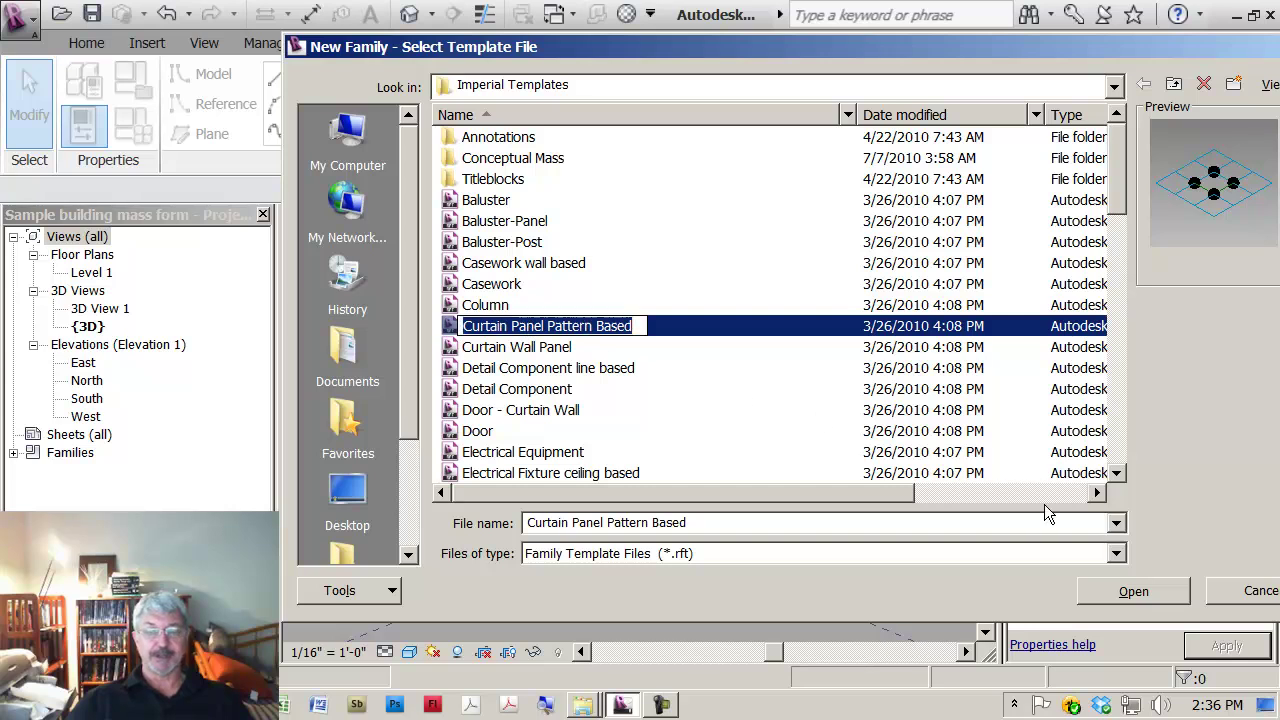
pyautogui.click(1146, 592)
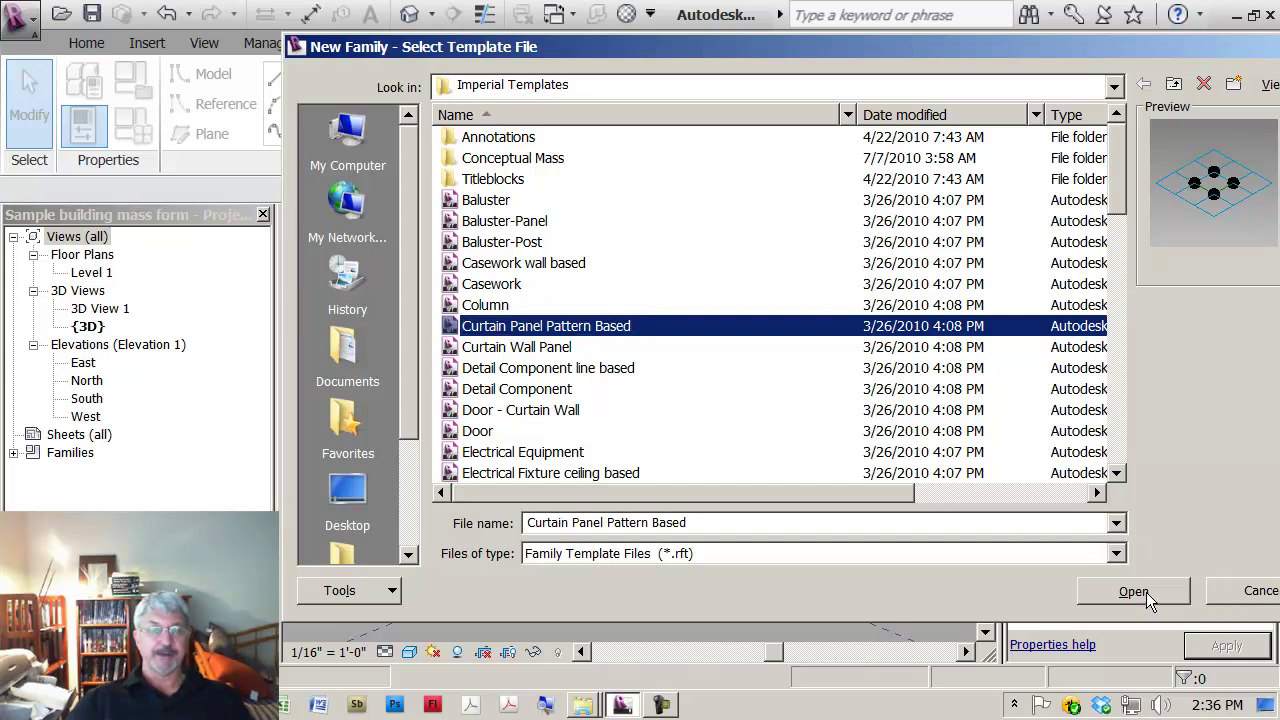
pyautogui.click(1146, 592)
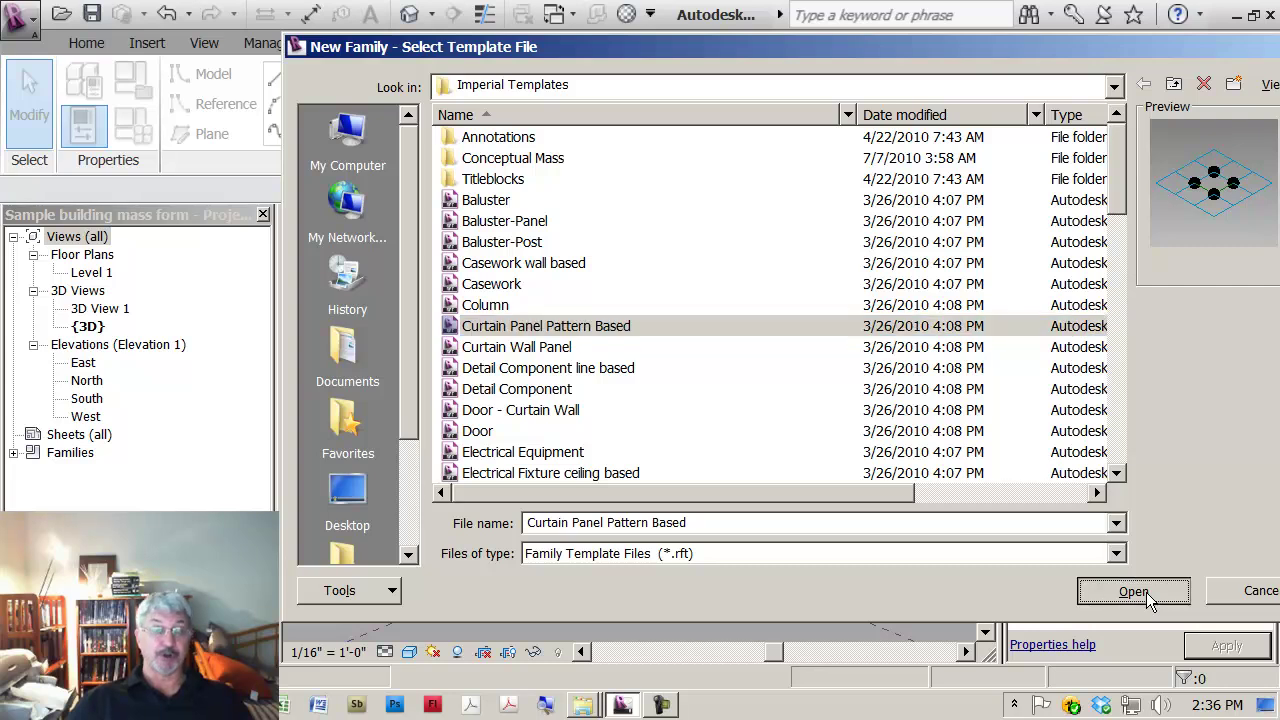
# Step: Keep the panel family's tile pattern grid set to Rectangle
pyautogui.scroll(-4, 560, 440)
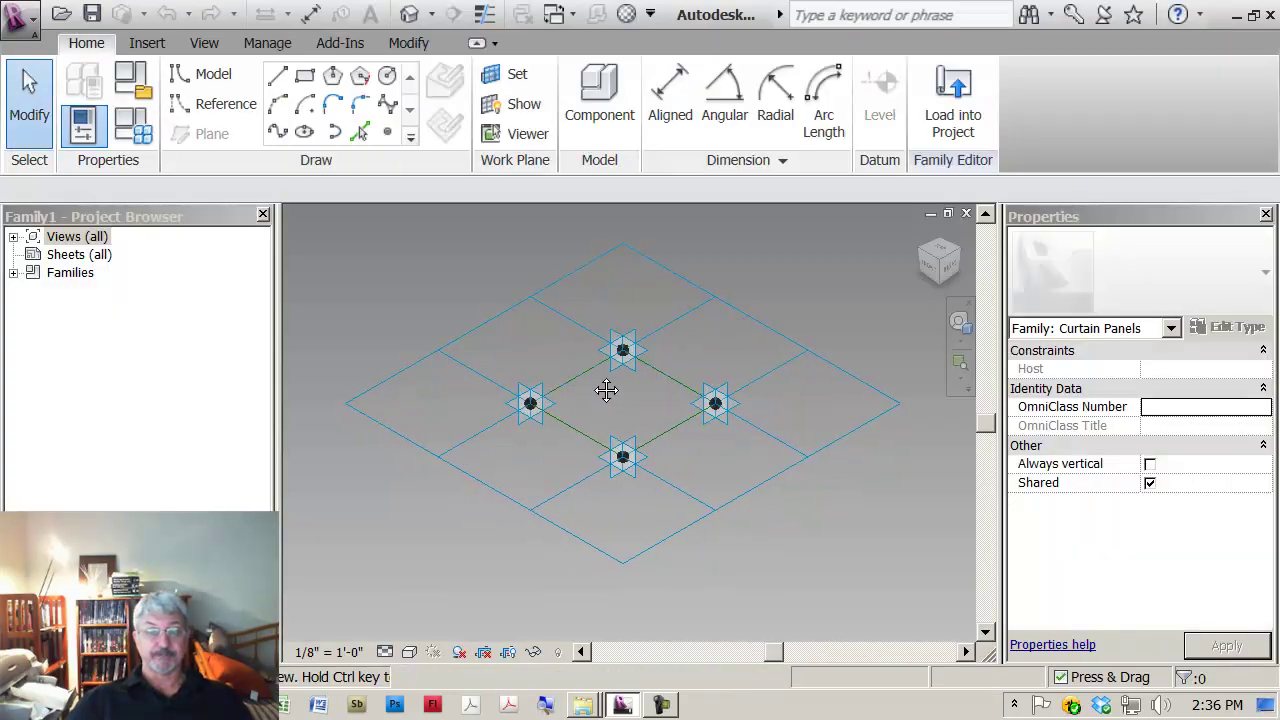
pyautogui.scroll(2, 489, 434)
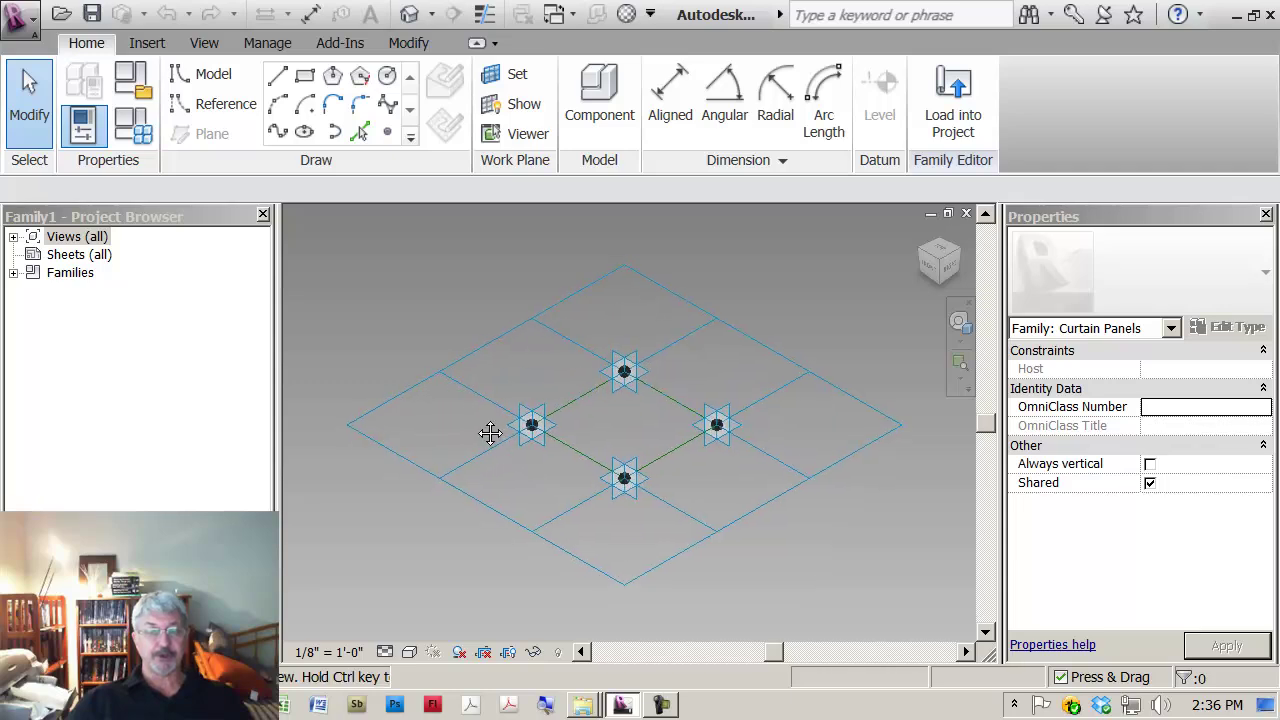
pyautogui.click(398, 378)
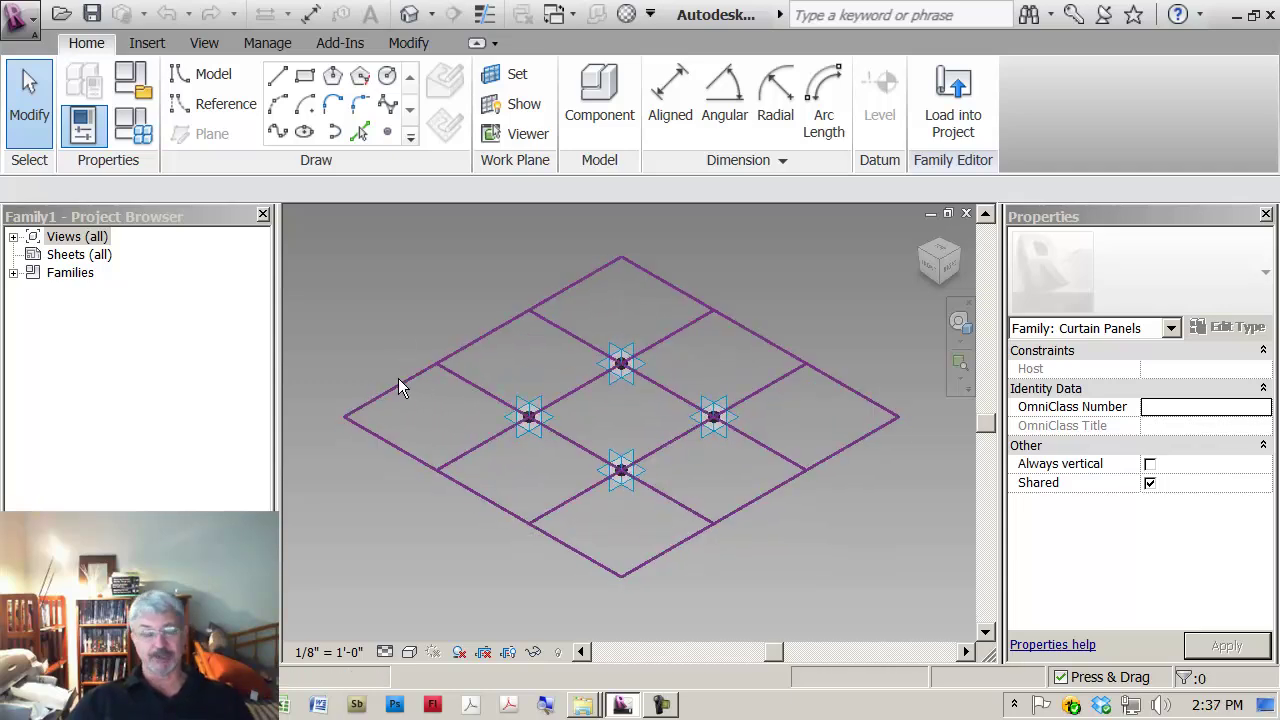
pyautogui.click(405, 382)
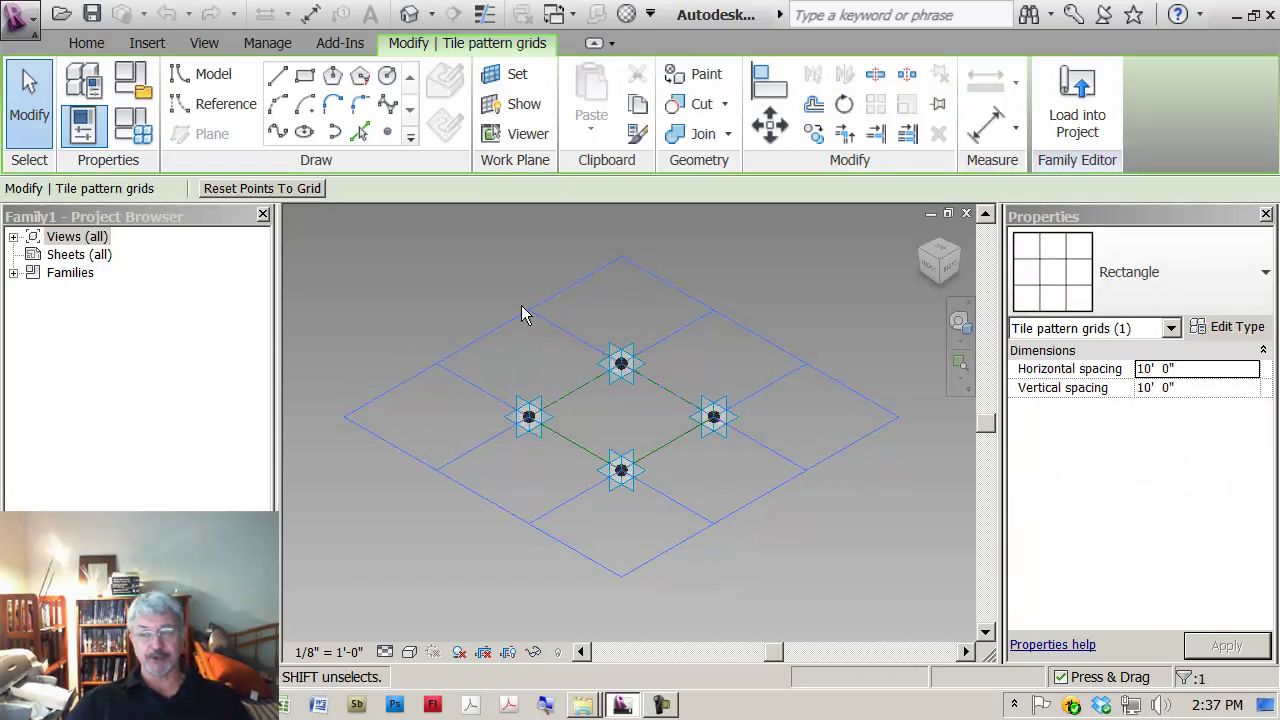
pyautogui.click(1262, 273)
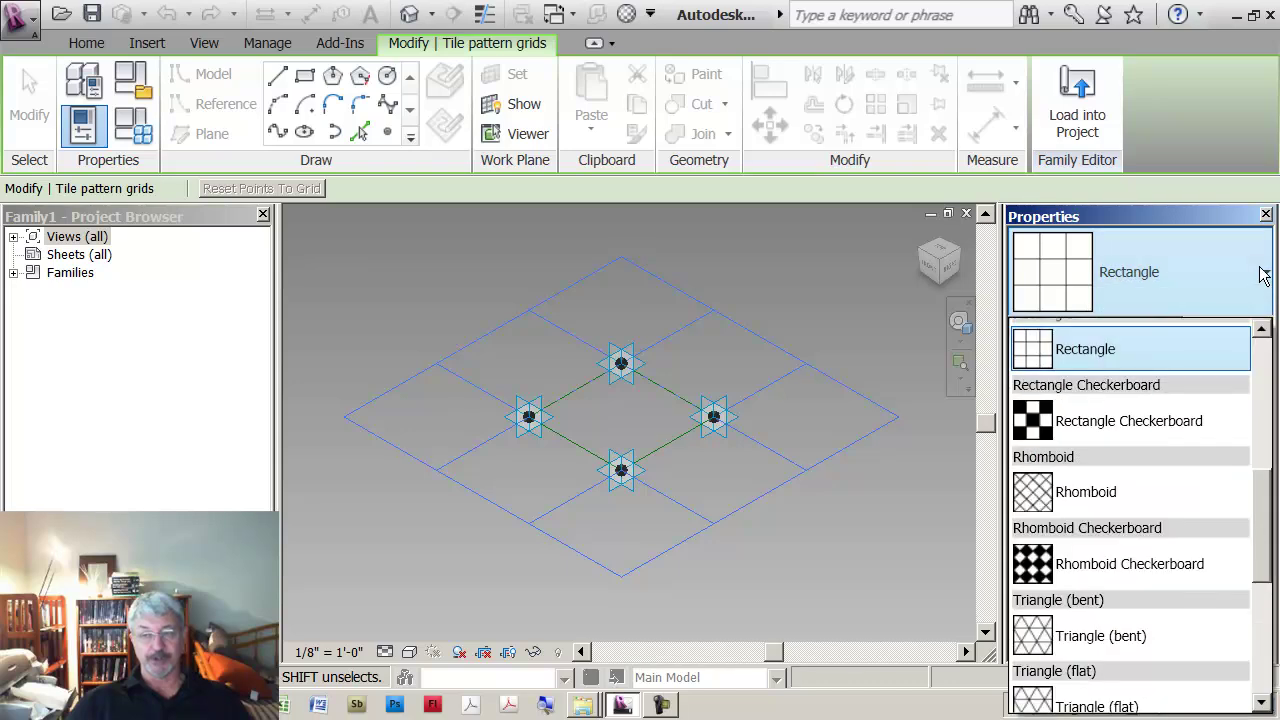
pyautogui.click(1258, 275)
pyautogui.click(756, 256)
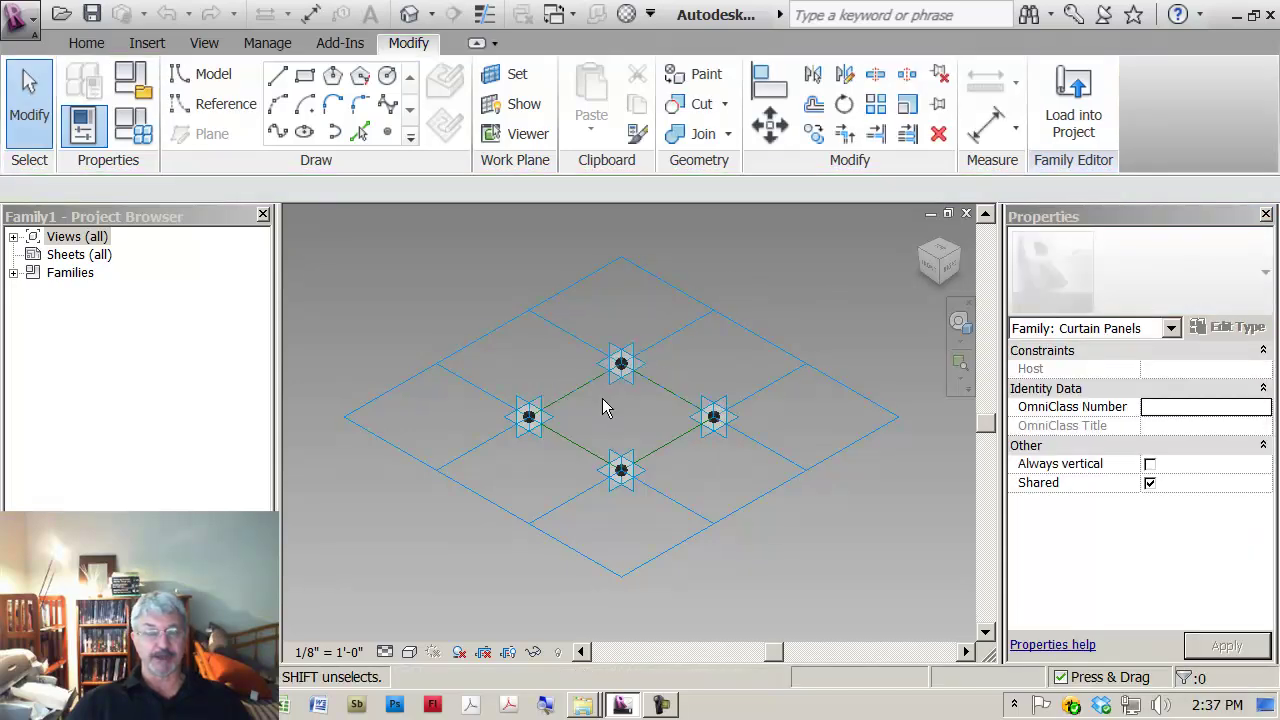
pyautogui.scroll(1, 620, 407)
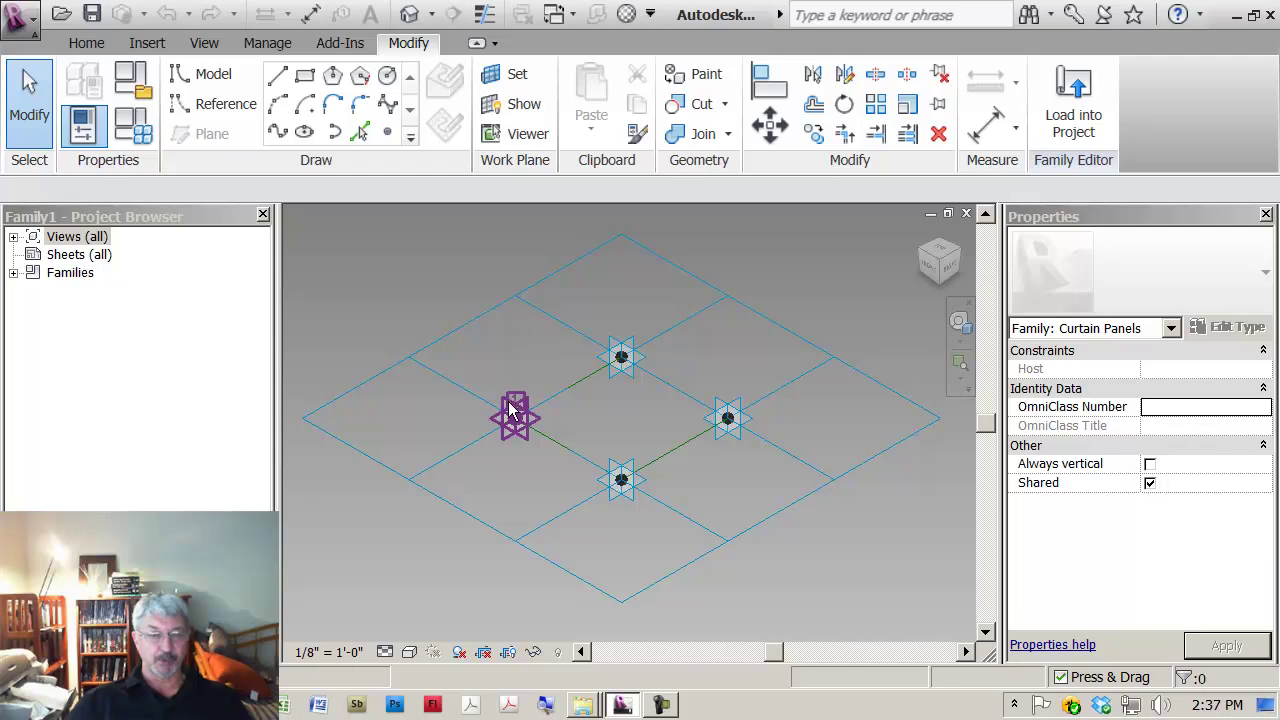
# Step: Move the left adaptive point upward, then undo it to restore the square frame
pyautogui.moveTo(512, 410); pyautogui.dragTo(514, 358)
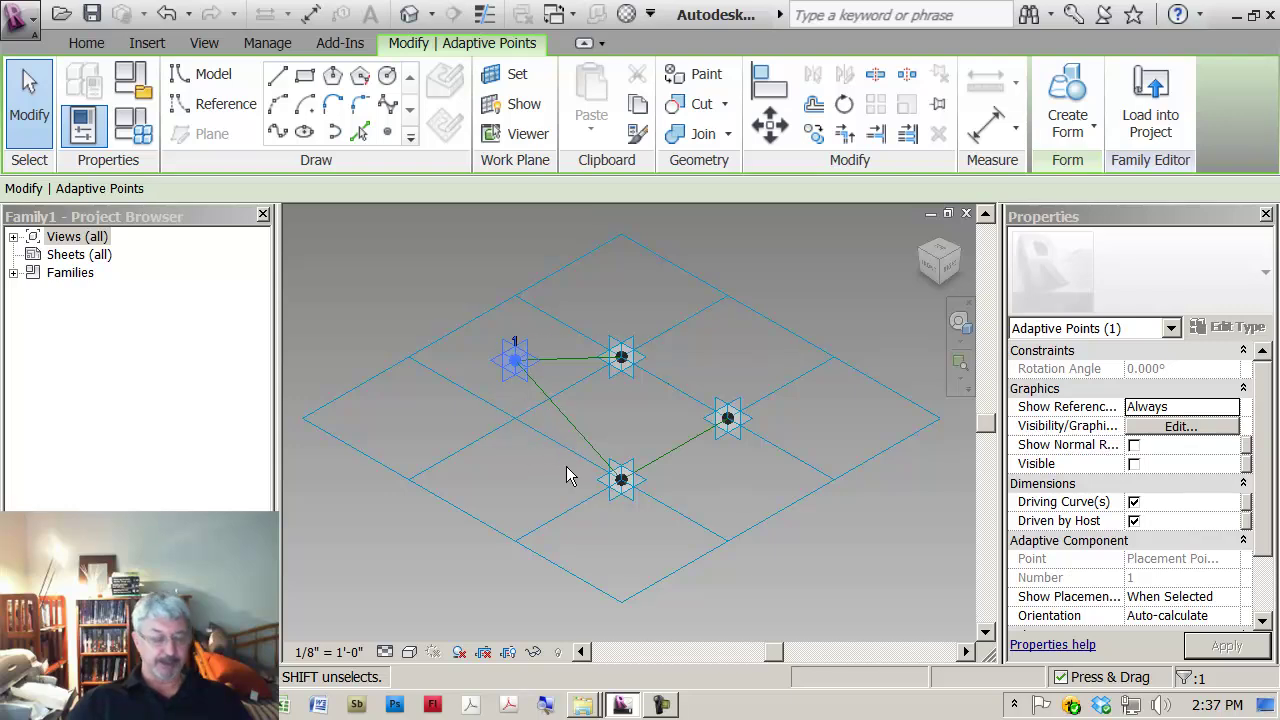
pyautogui.keyDown('shift'); pyautogui.moveTo(586, 478); pyautogui.dragTo(642, 454, button='middle'); pyautogui.keyUp('shift')
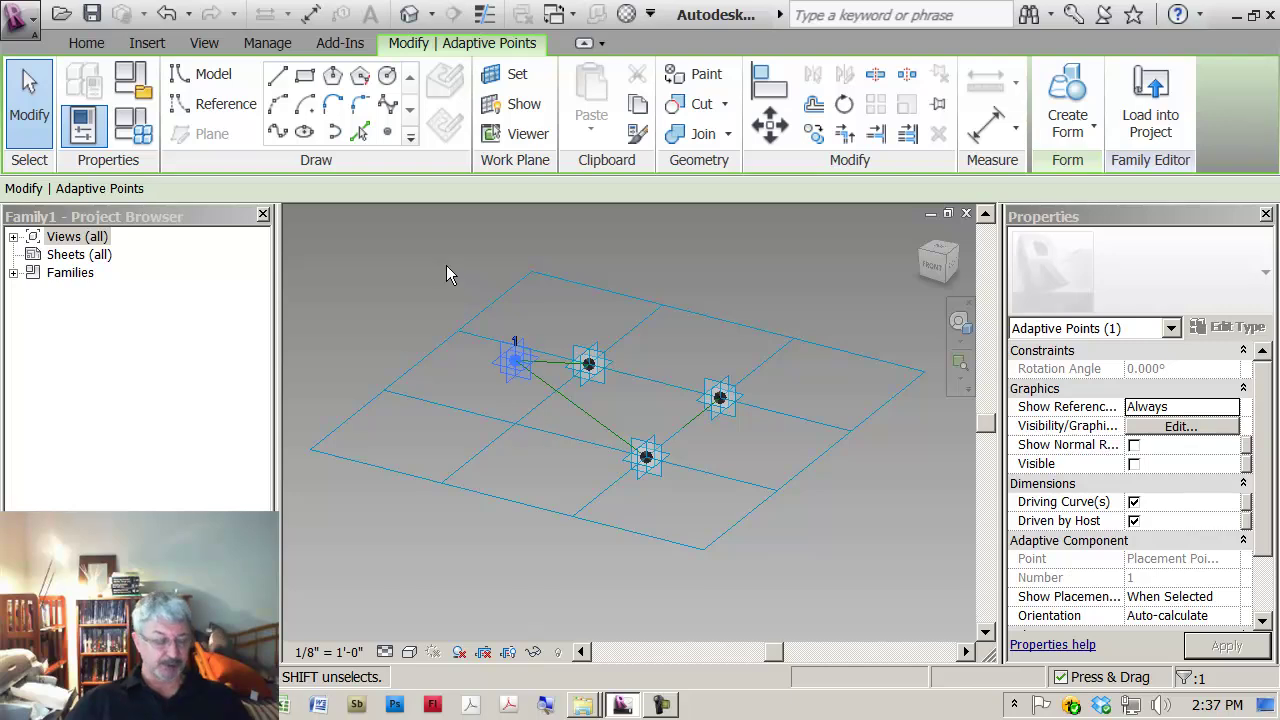
pyautogui.hotkey('ctrl', 'z')
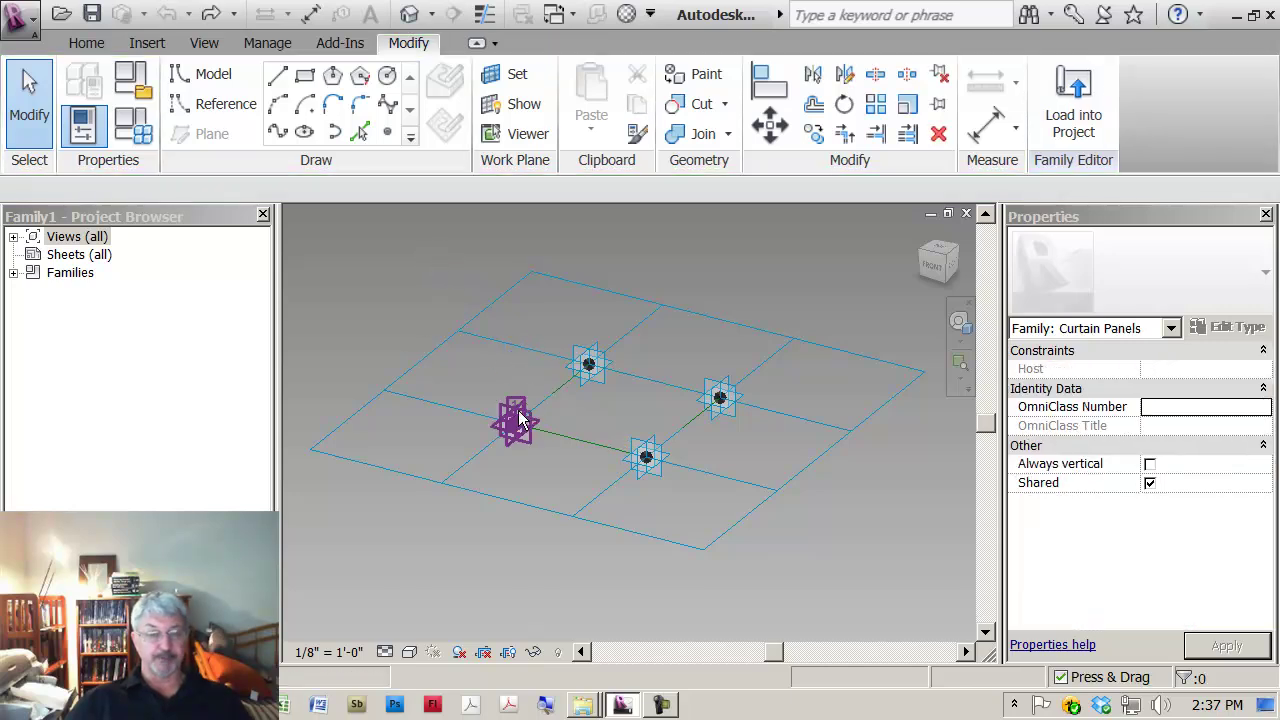
pyautogui.moveTo(711, 331)
pyautogui.keyDown('shift'); pyautogui.mouseDown(button='middle')
pyautogui.moveTo(678, 341)
pyautogui.moveTo(699, 311)
pyautogui.mouseUp(button='middle'); pyautogui.keyUp('shift')
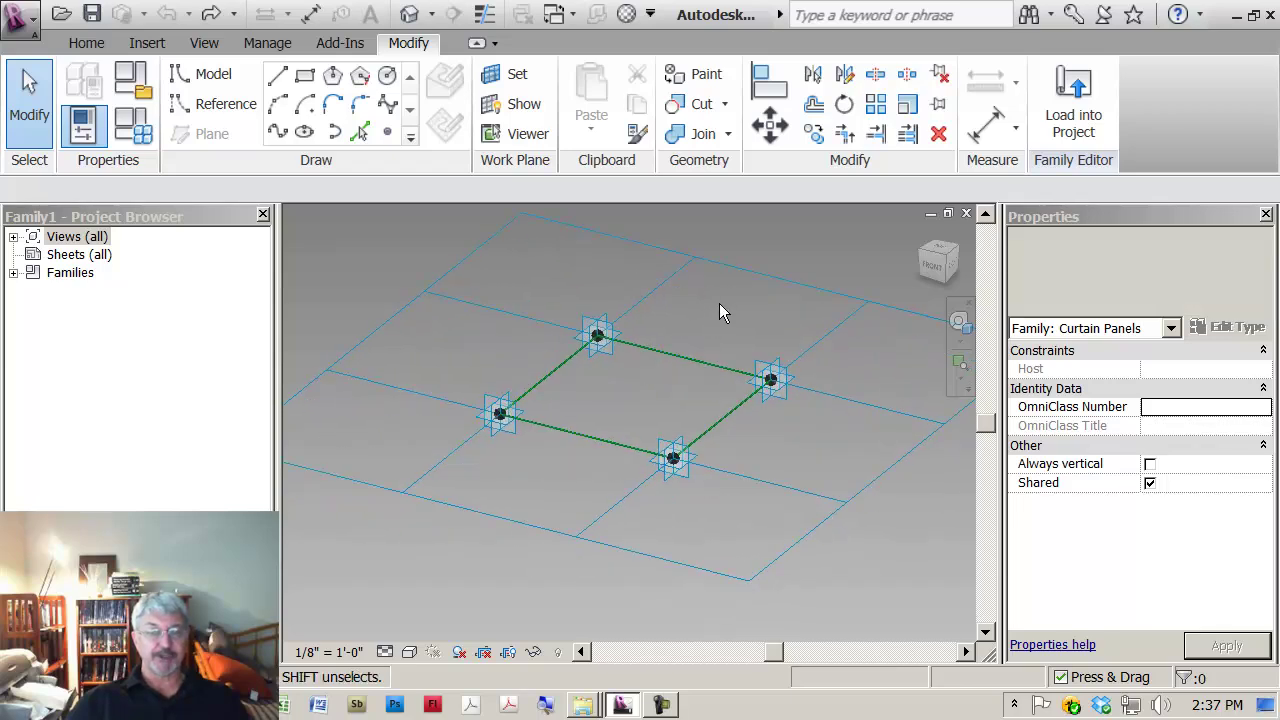
# Step: Turn the four reference lines into a solid extruded box, then begin saving the family
pyautogui.click(662, 350)
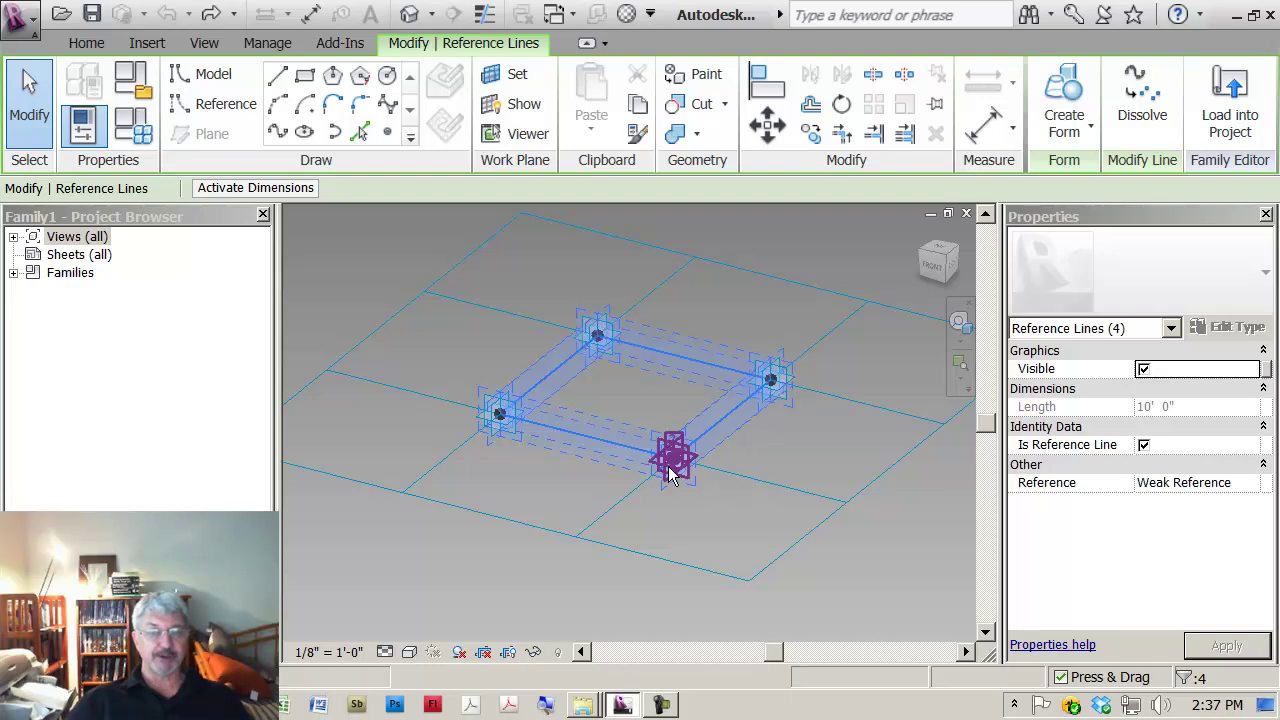
pyautogui.click(1066, 125)
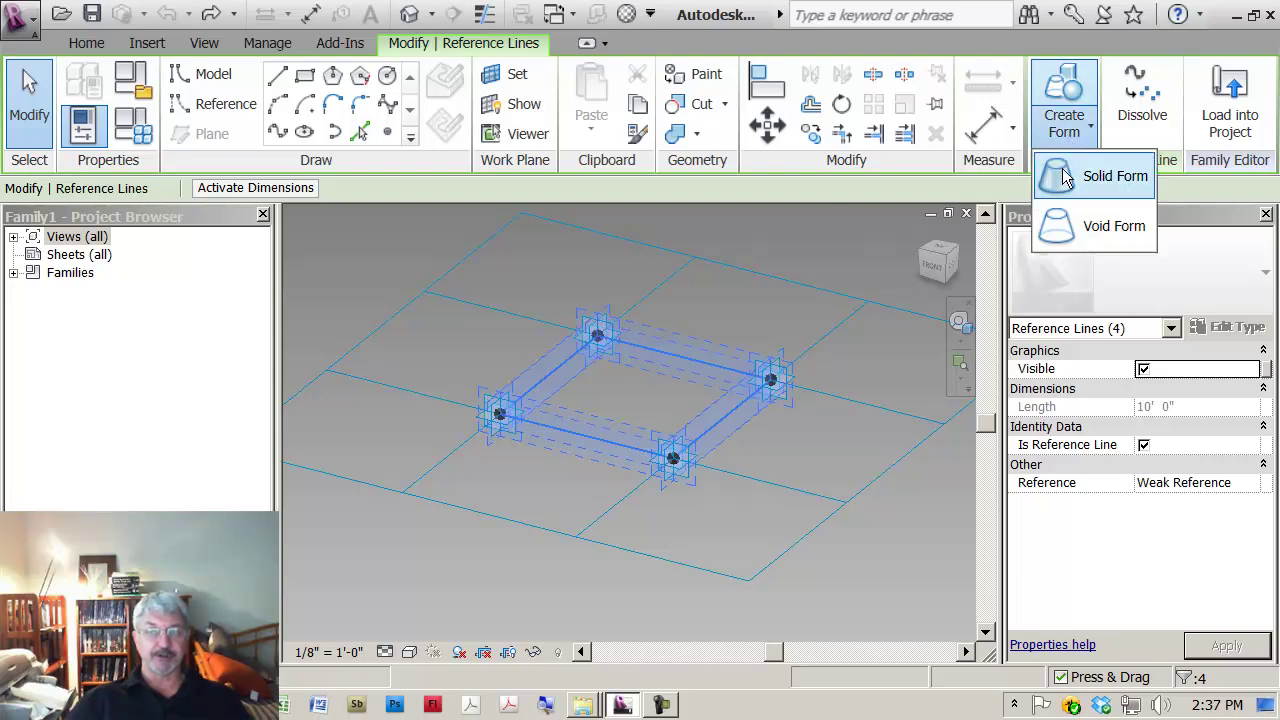
pyautogui.click(1062, 178)
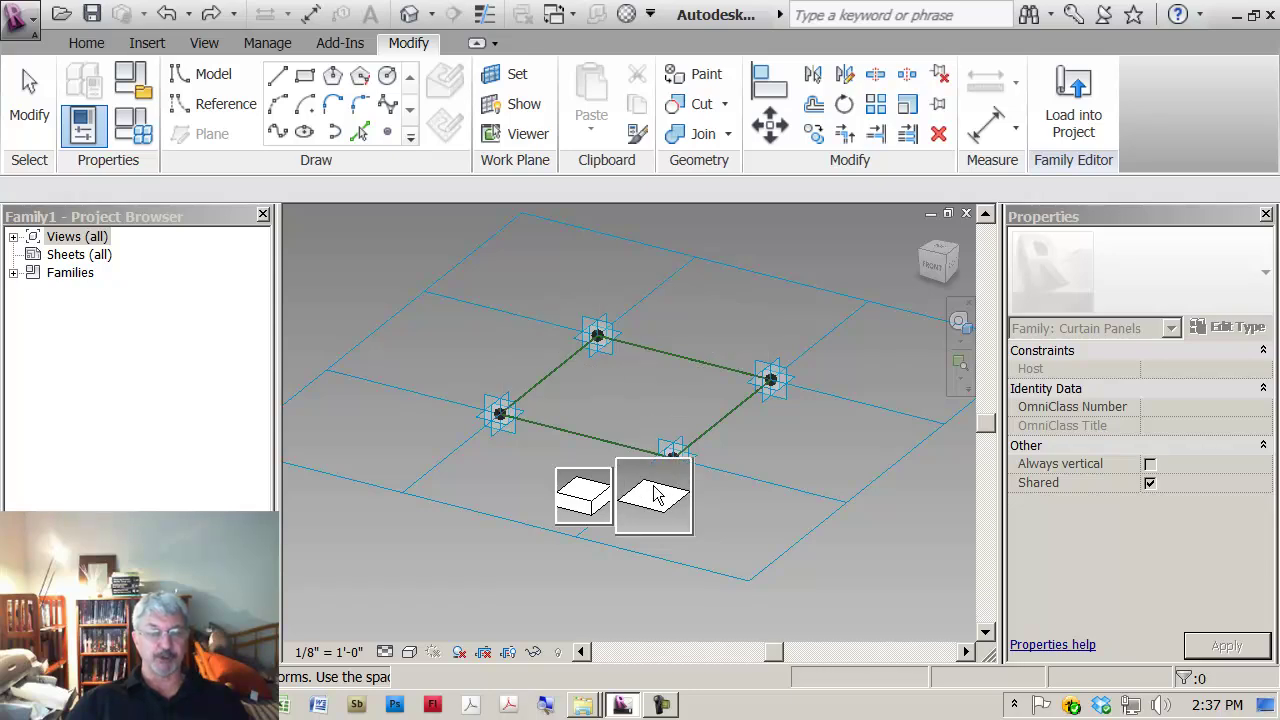
pyautogui.click(583, 490)
pyautogui.click(550, 473)
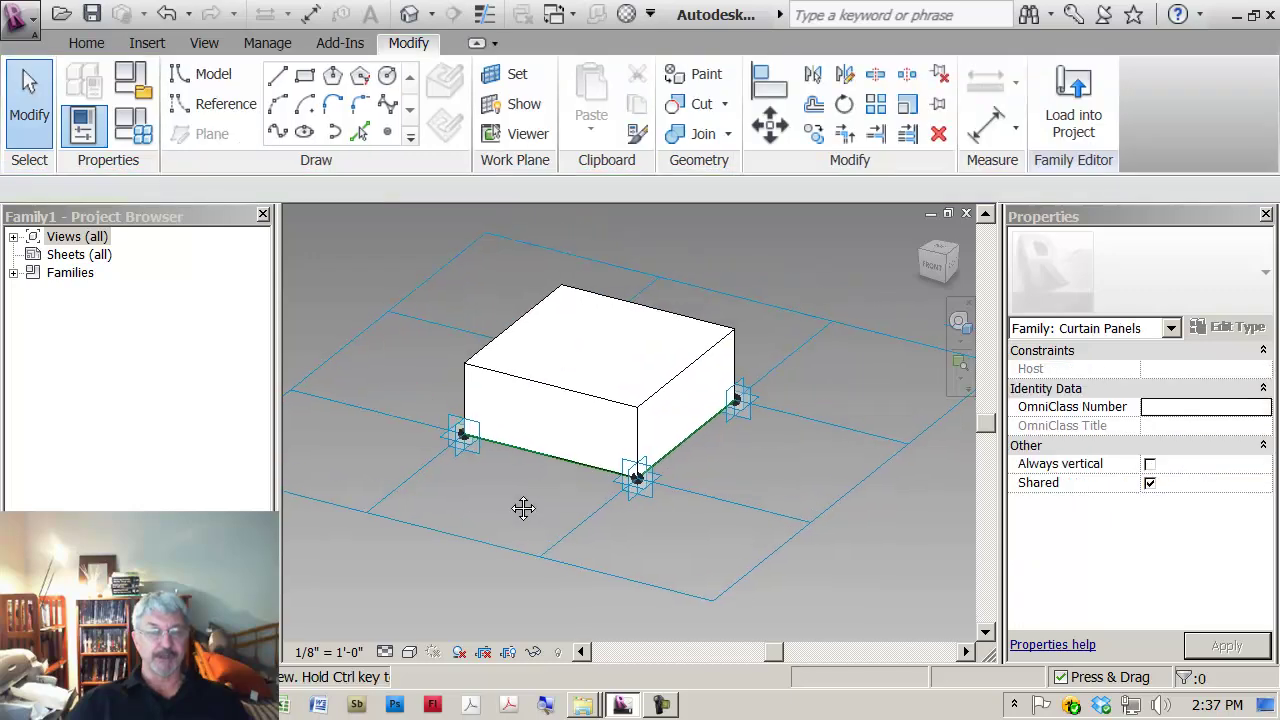
pyautogui.scroll(3, 523, 508)
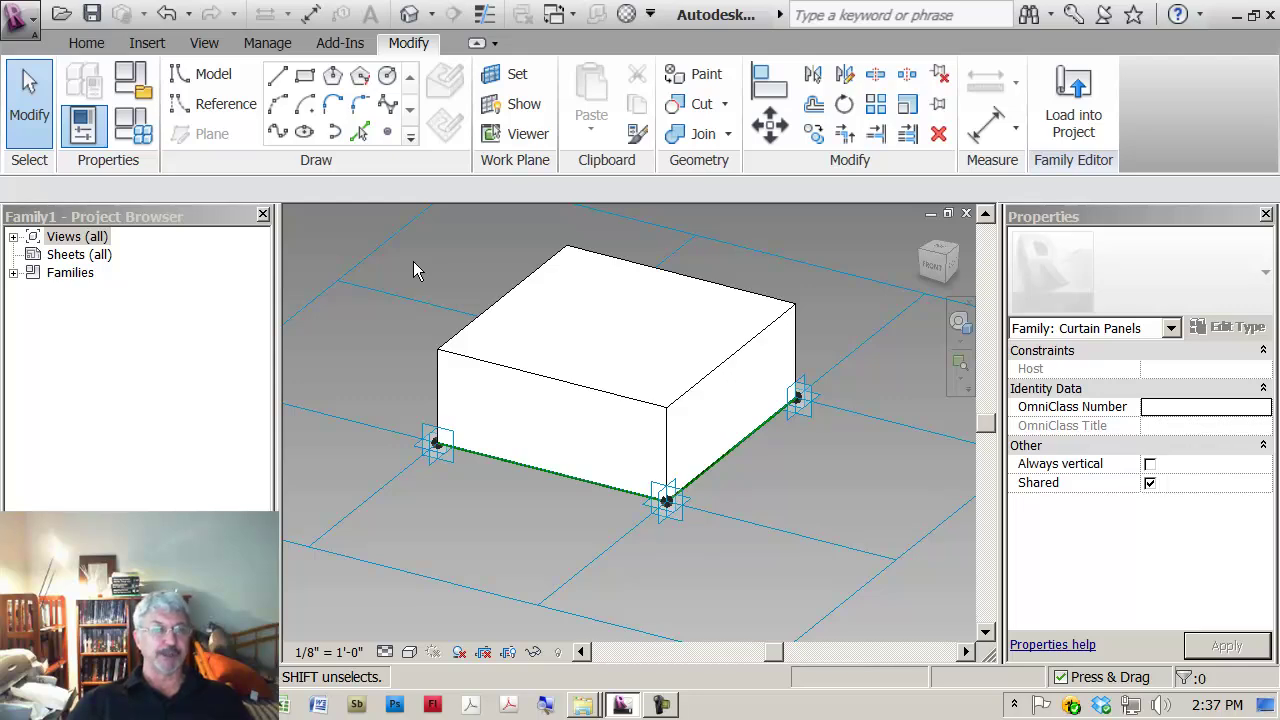
pyautogui.click(97, 15)
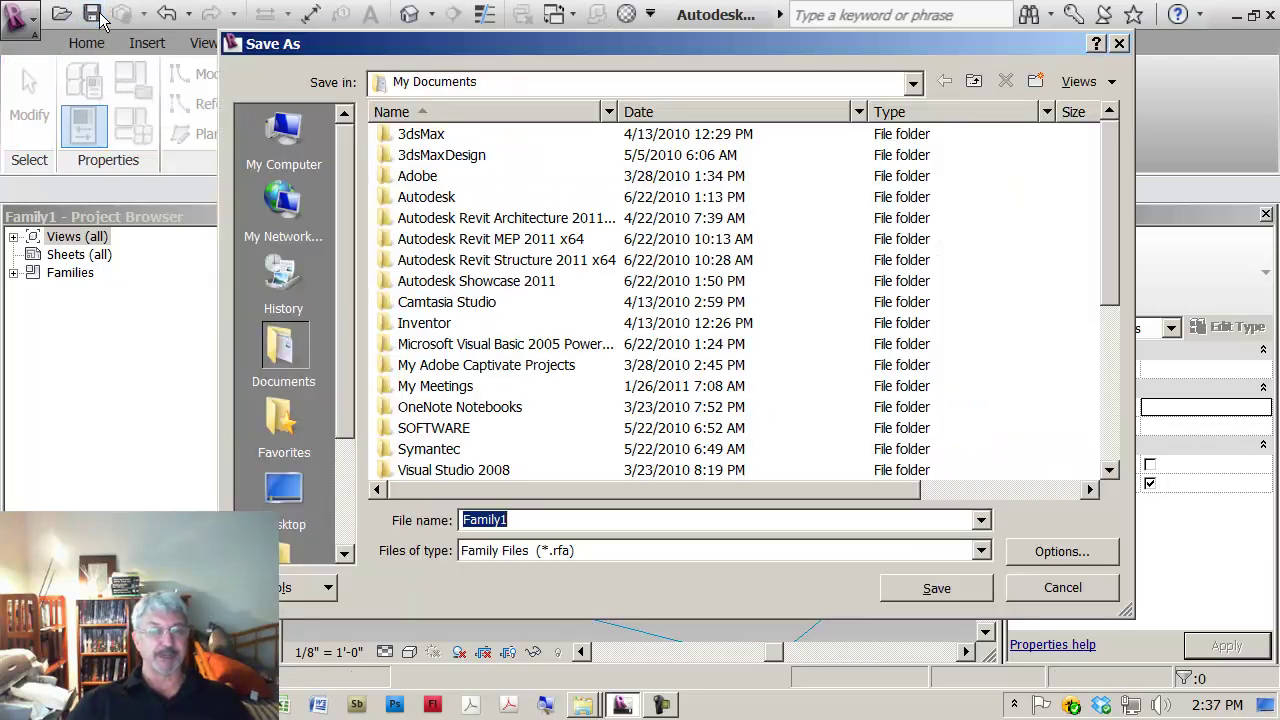
# Step: Save the family as 'sample extruded form' in Desktop > IPD Training > Class Files > Exercises Cal Poly SLO > Class
pyautogui.click(284, 488)
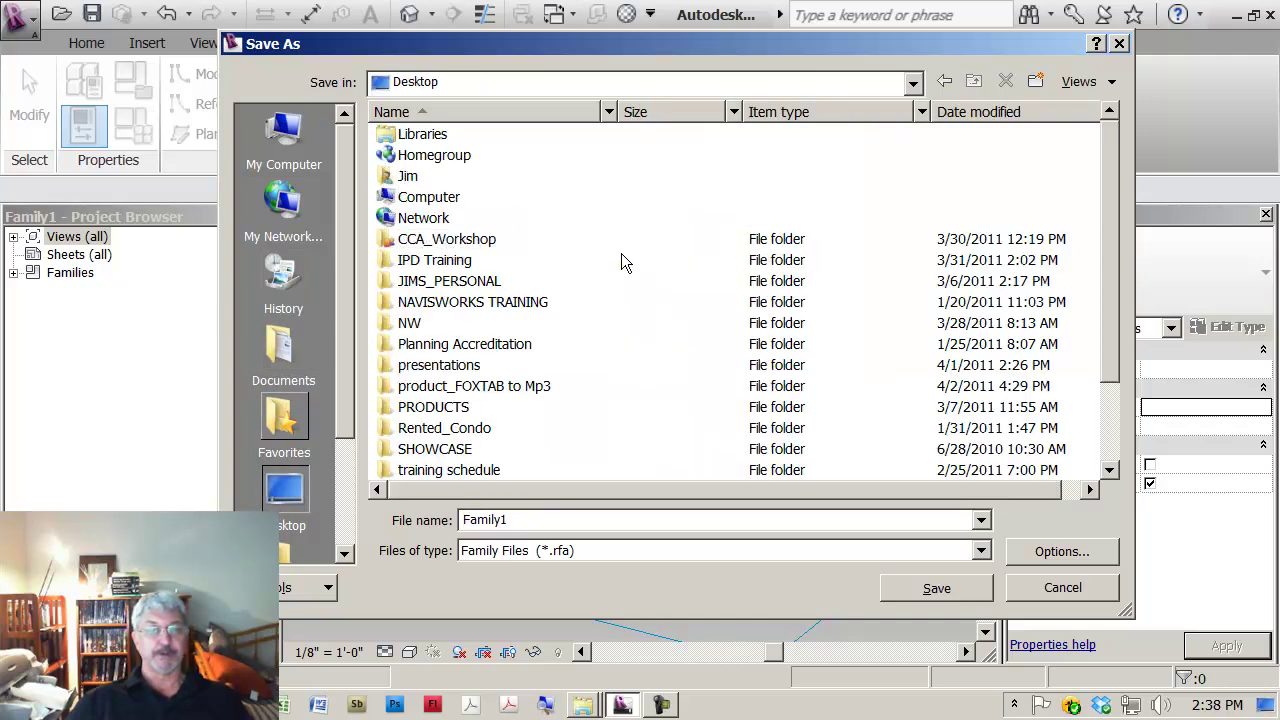
pyautogui.doubleClick(430, 260)
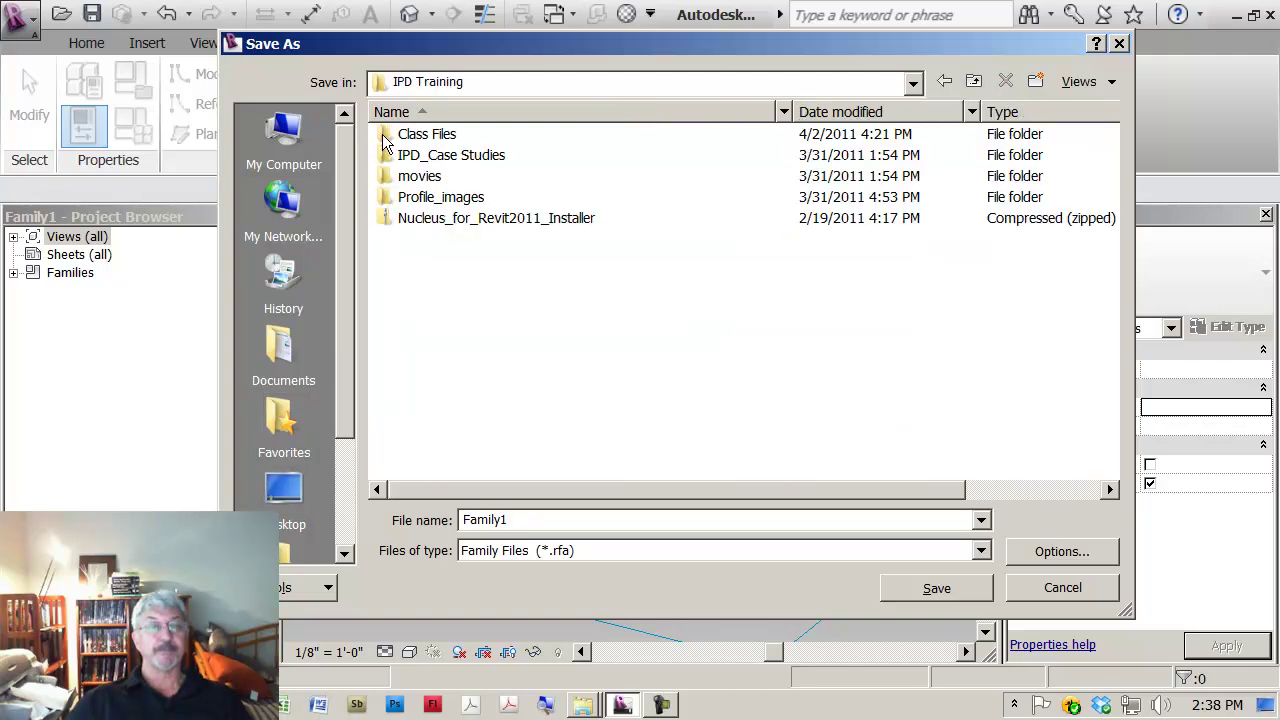
pyautogui.doubleClick(386, 138)
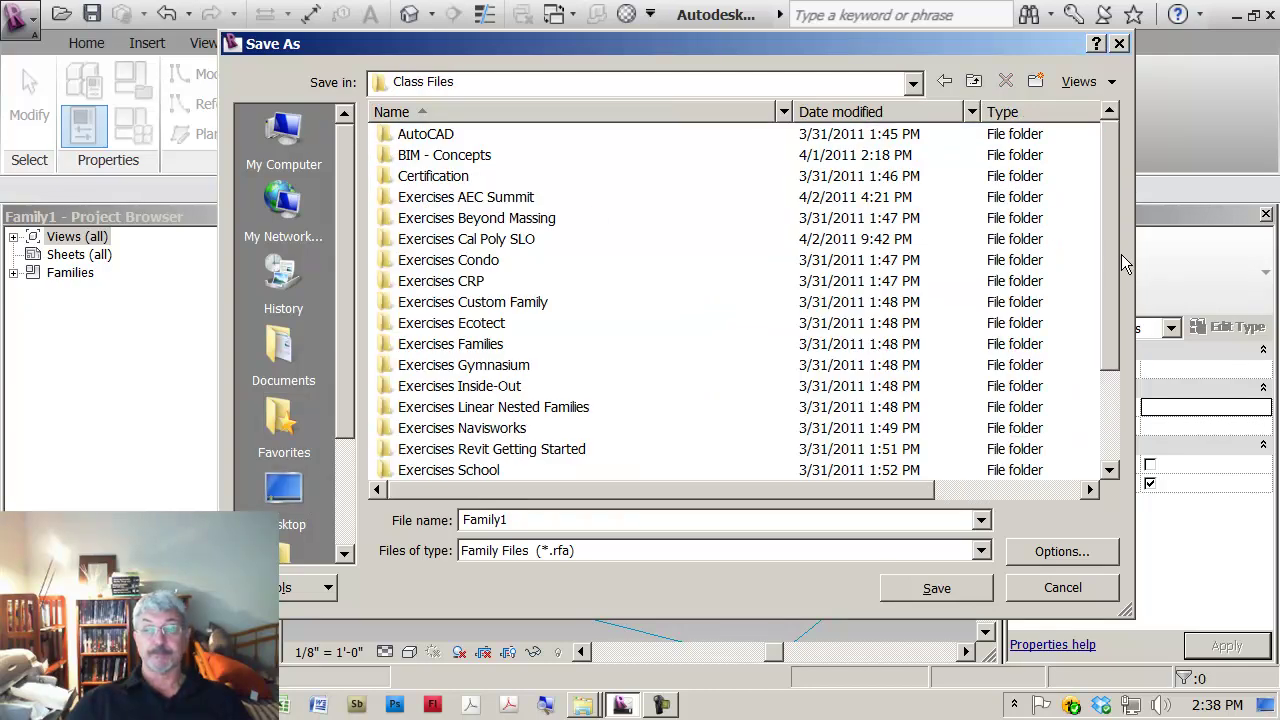
pyautogui.moveTo(1114, 259); pyautogui.dragTo(1117, 277)
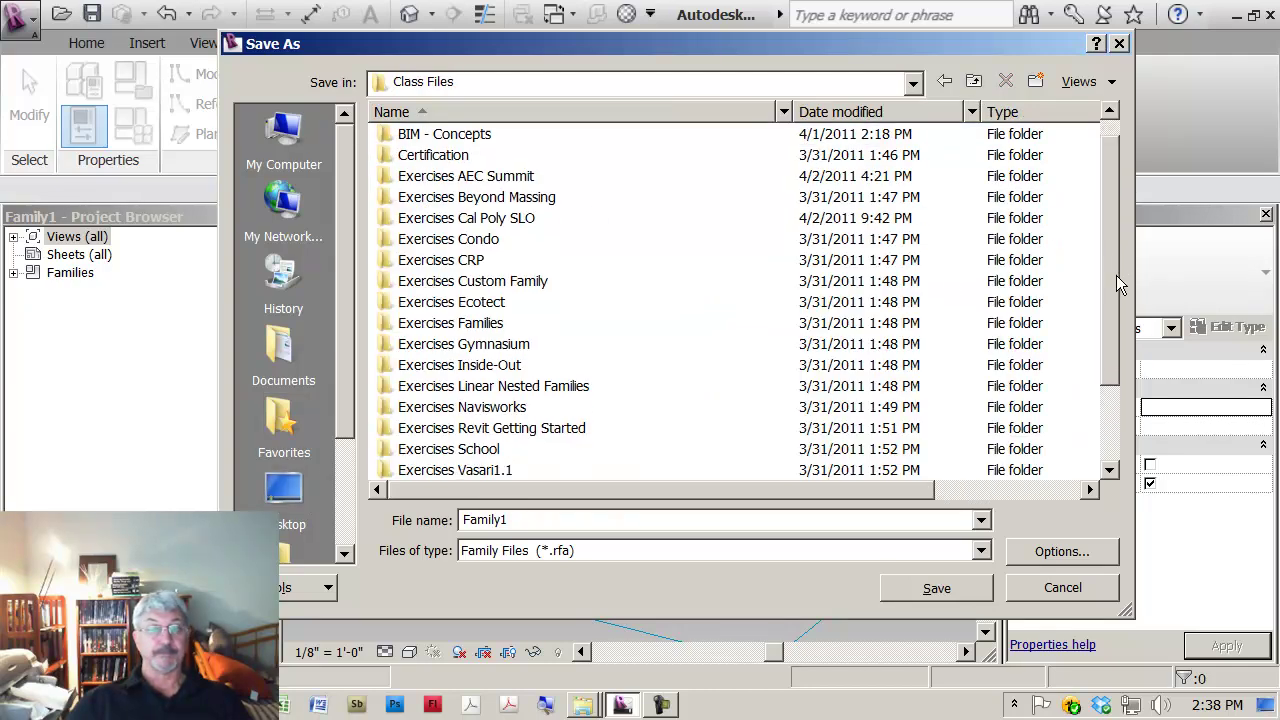
pyautogui.doubleClick(400, 218)
pyautogui.doubleClick(386, 155)
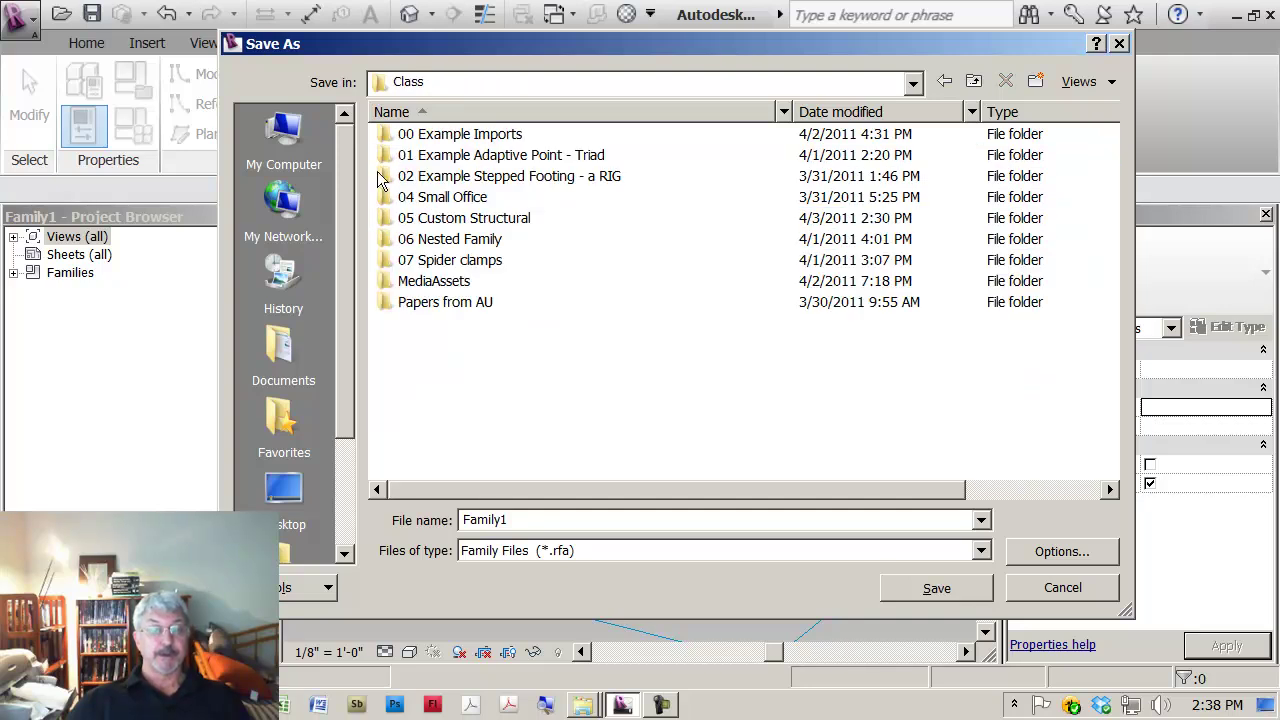
pyautogui.doubleClick(529, 526)
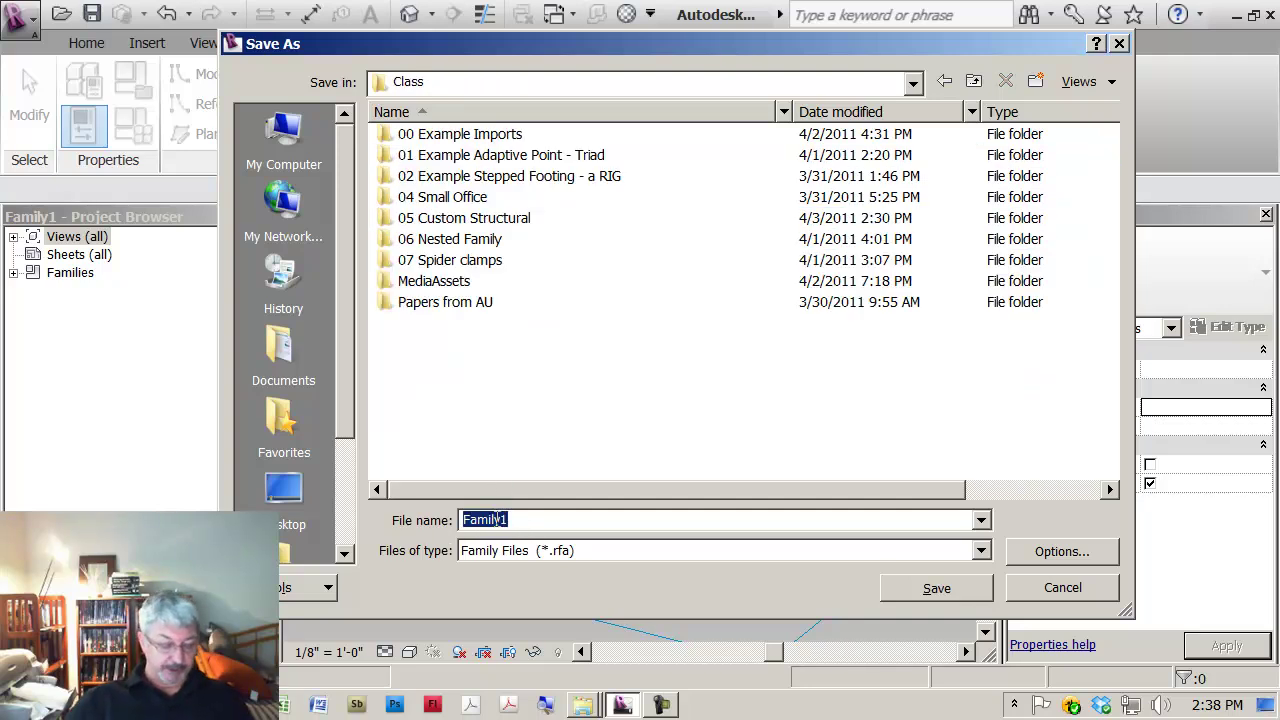
pyautogui.write('sample extruded form')
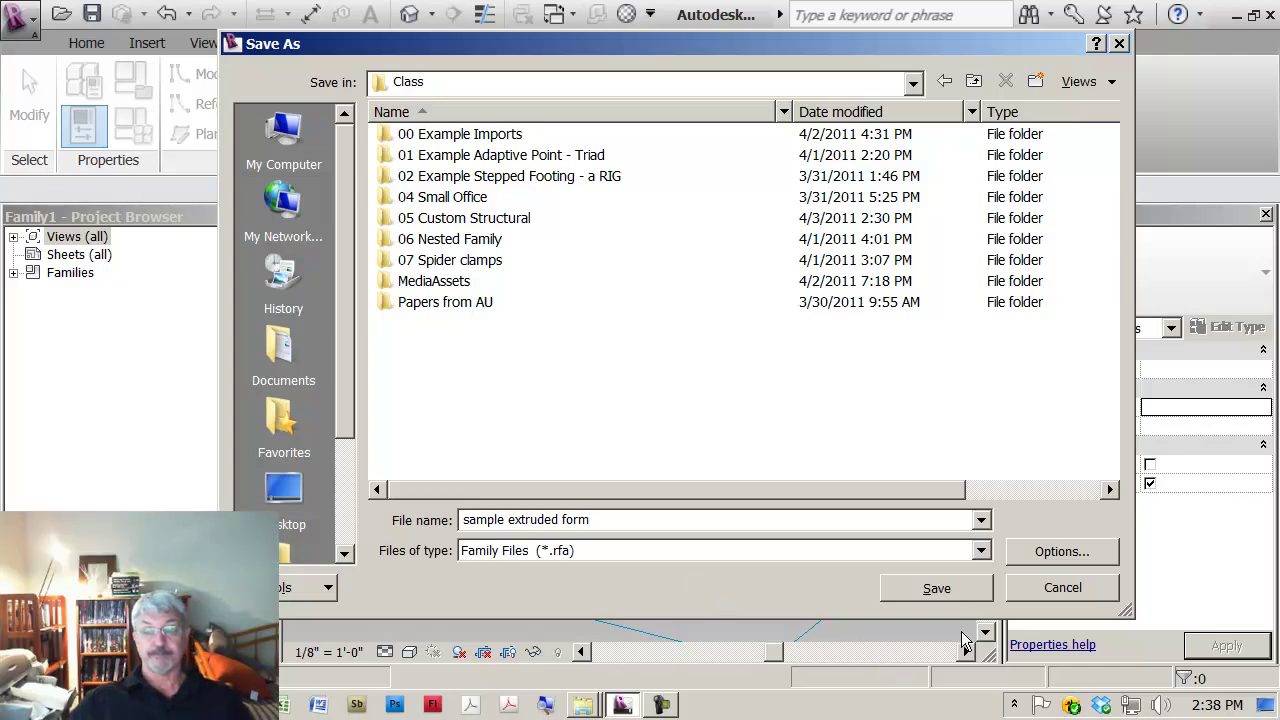
pyautogui.click(943, 591)
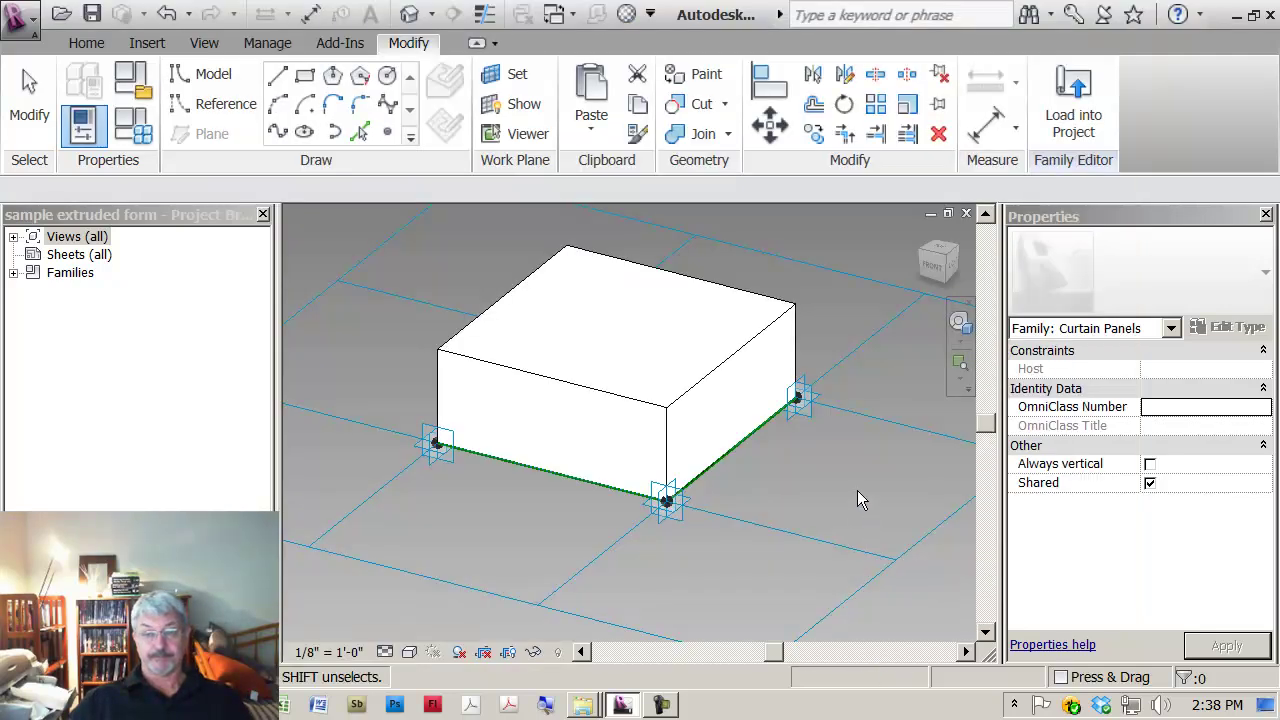
# Step: Load 'sample extruded form' into the Sample building mass form project and find it under Curtain Panels
pyautogui.moveTo(805, 469); pyautogui.dragTo(902, 498, button='middle')
pyautogui.scroll(1, 857, 491)
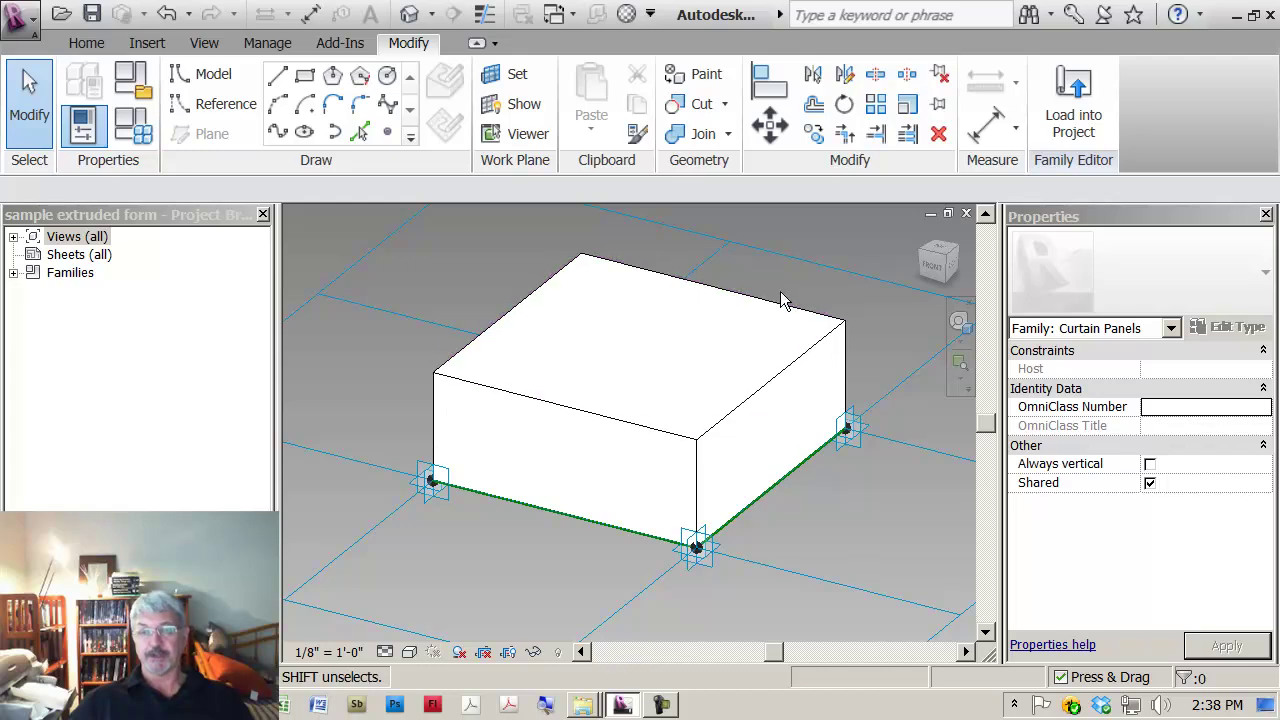
pyautogui.click(1073, 110)
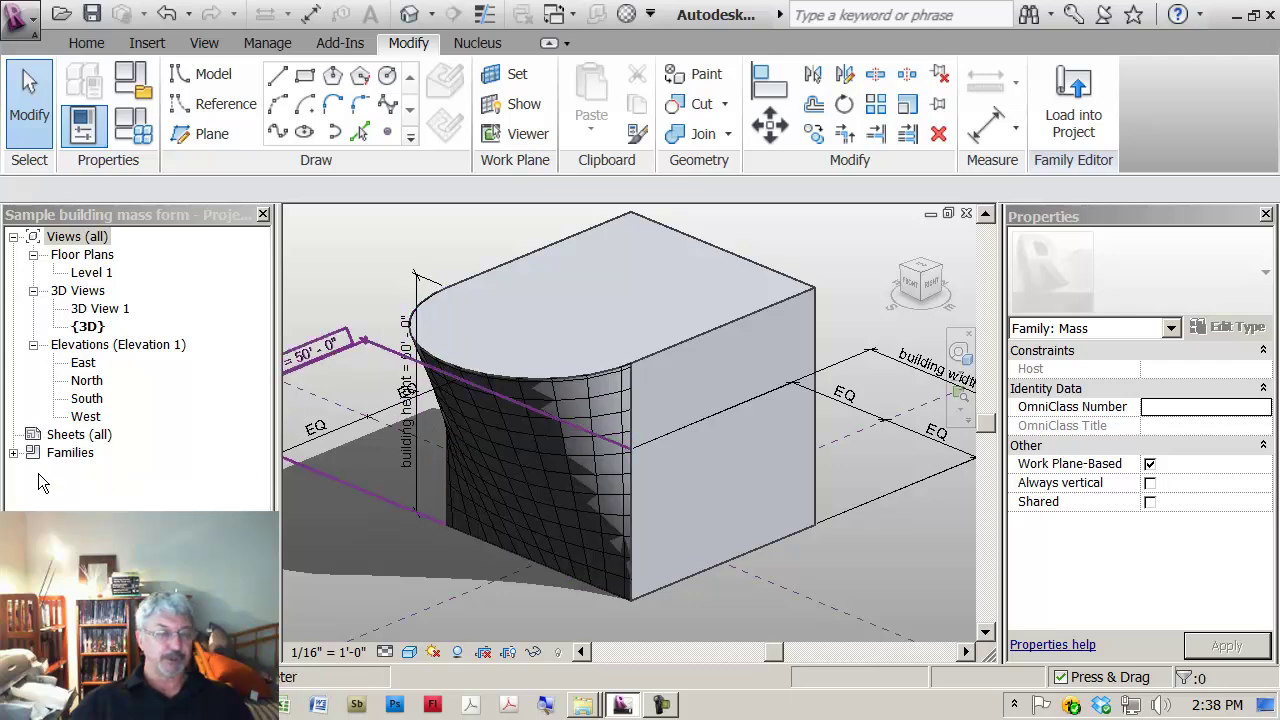
pyautogui.click(14, 453)
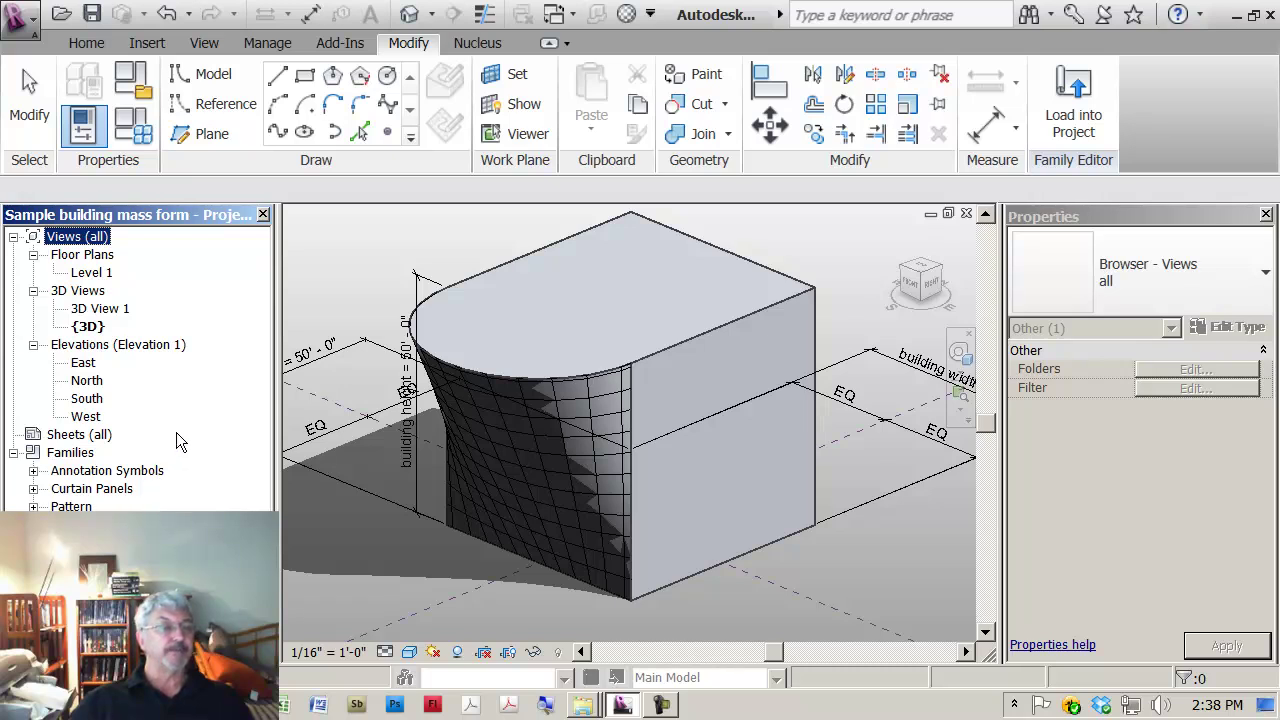
pyautogui.click(33, 489)
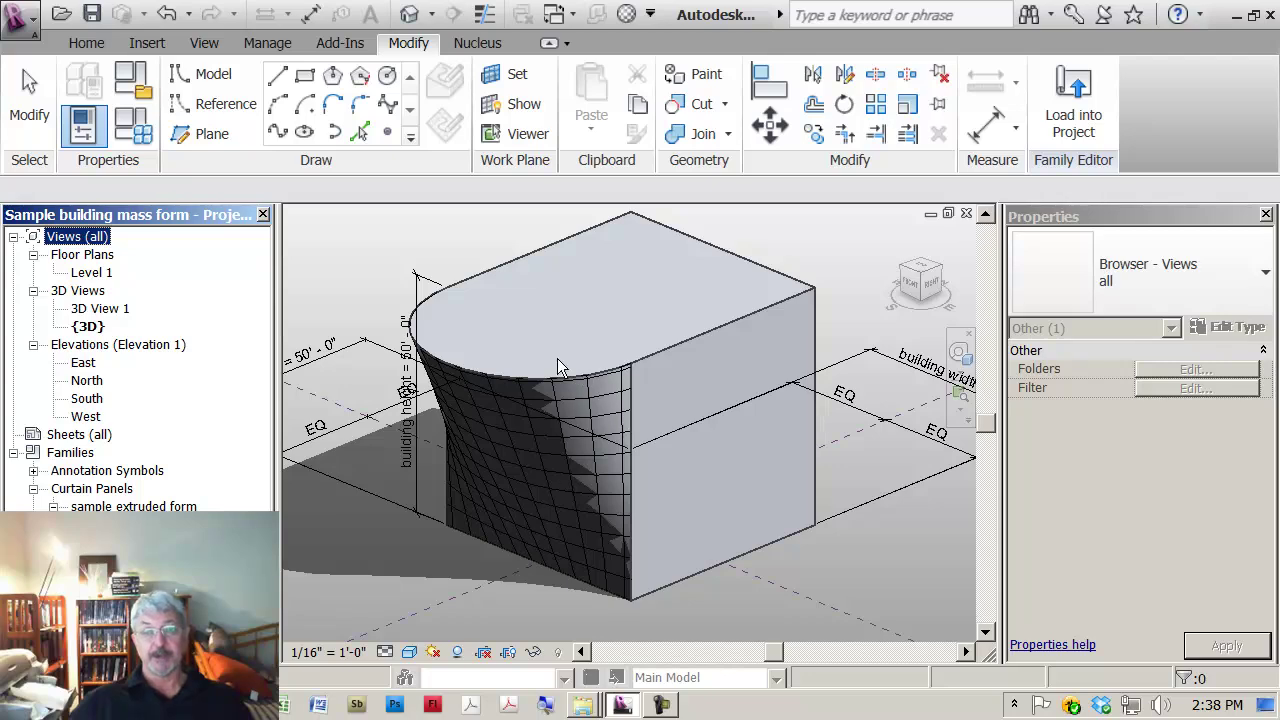
pyautogui.click(478, 236)
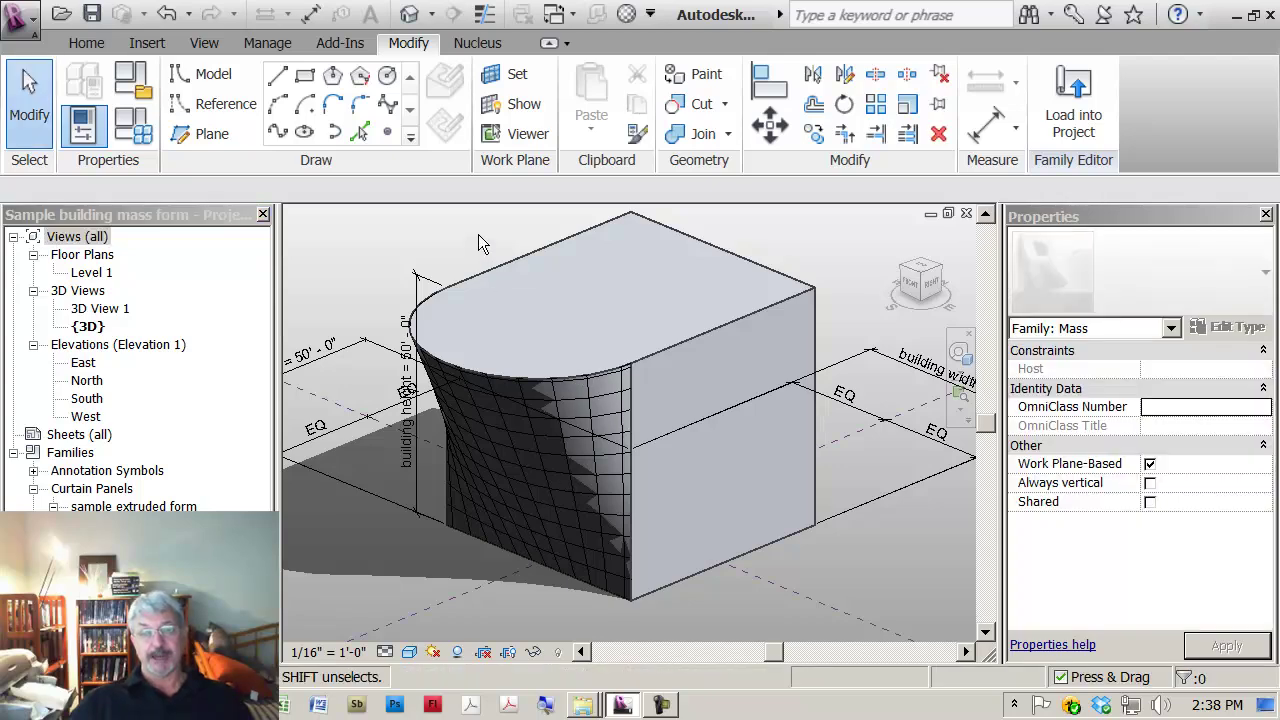
# Step: Assign the 'sample extruded form' panel type to the curved divided surface and inspect the box tiles
pyautogui.click(582, 397)
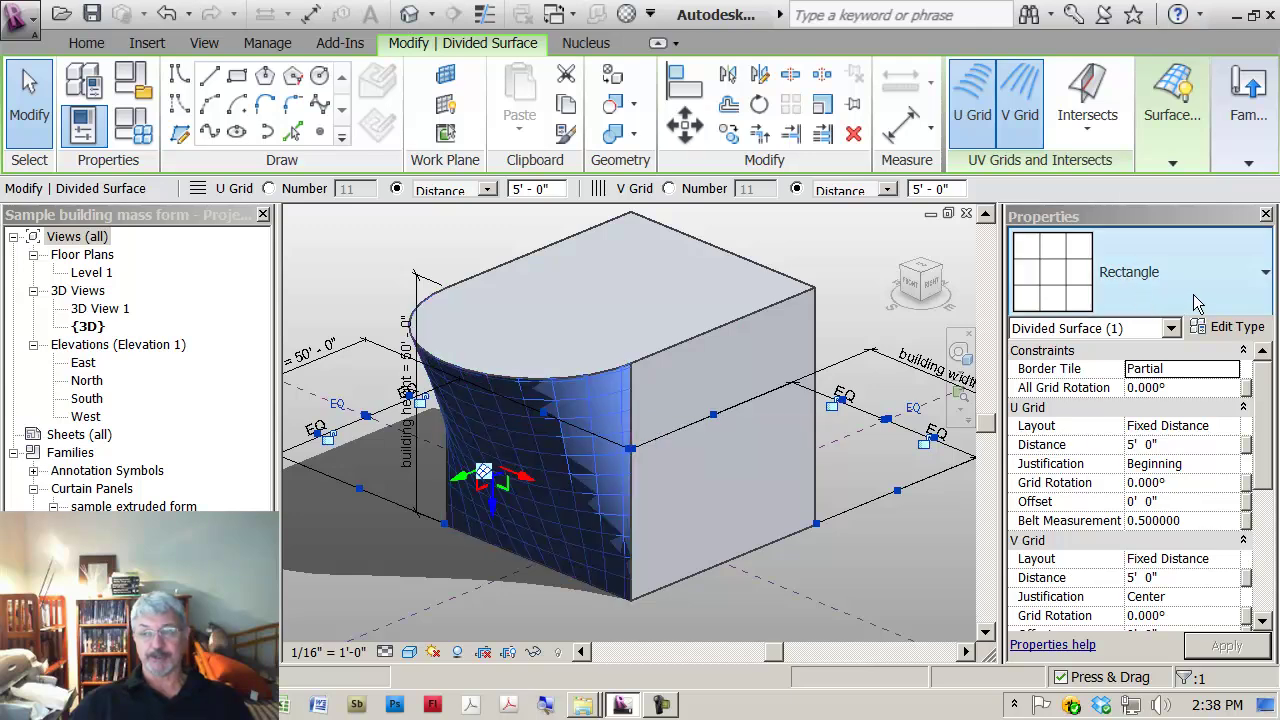
pyautogui.click(1265, 273)
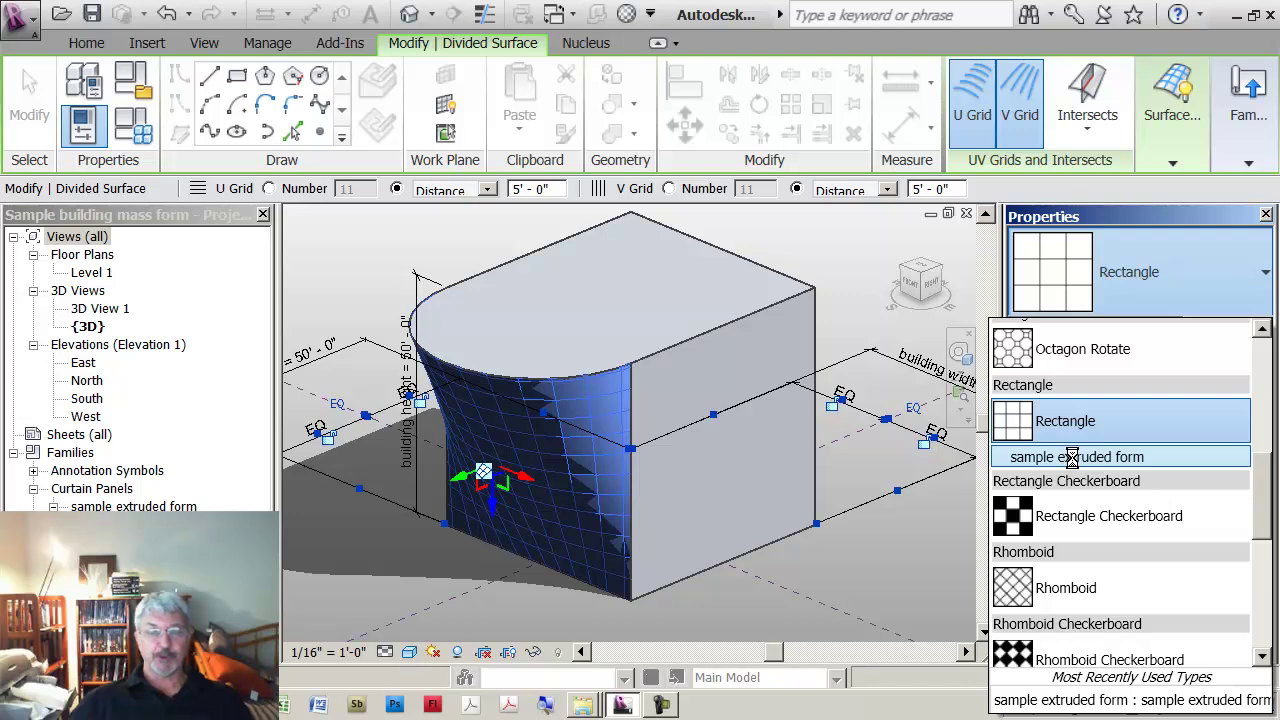
pyautogui.click(1072, 457)
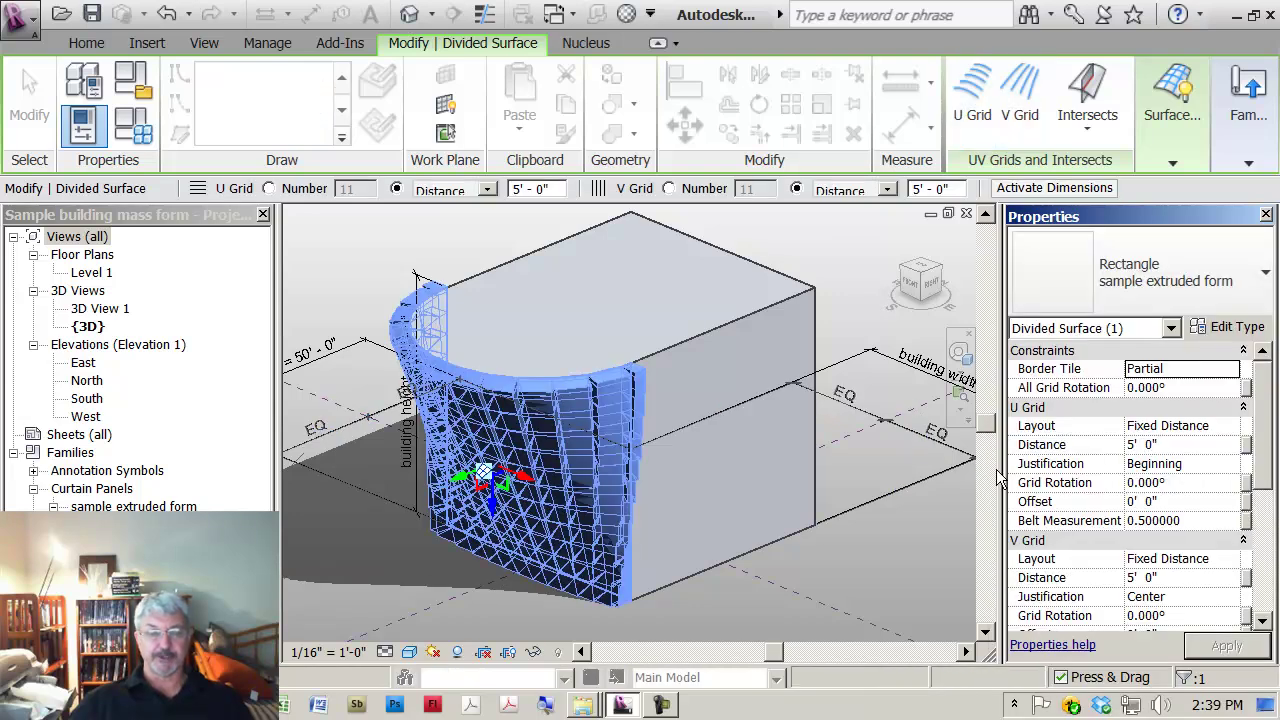
pyautogui.click(833, 553)
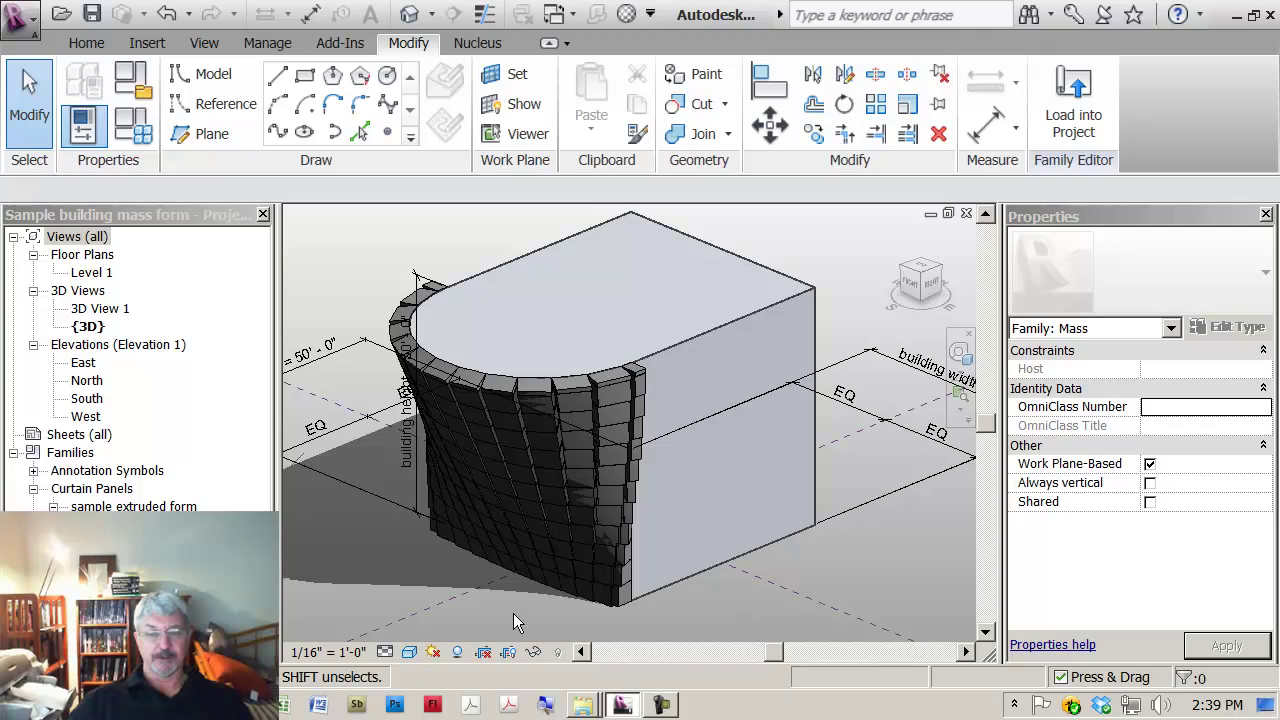
pyautogui.keyDown('shift'); pyautogui.moveTo(513, 613); pyautogui.dragTo(455, 507, button='middle'); pyautogui.keyUp('shift')
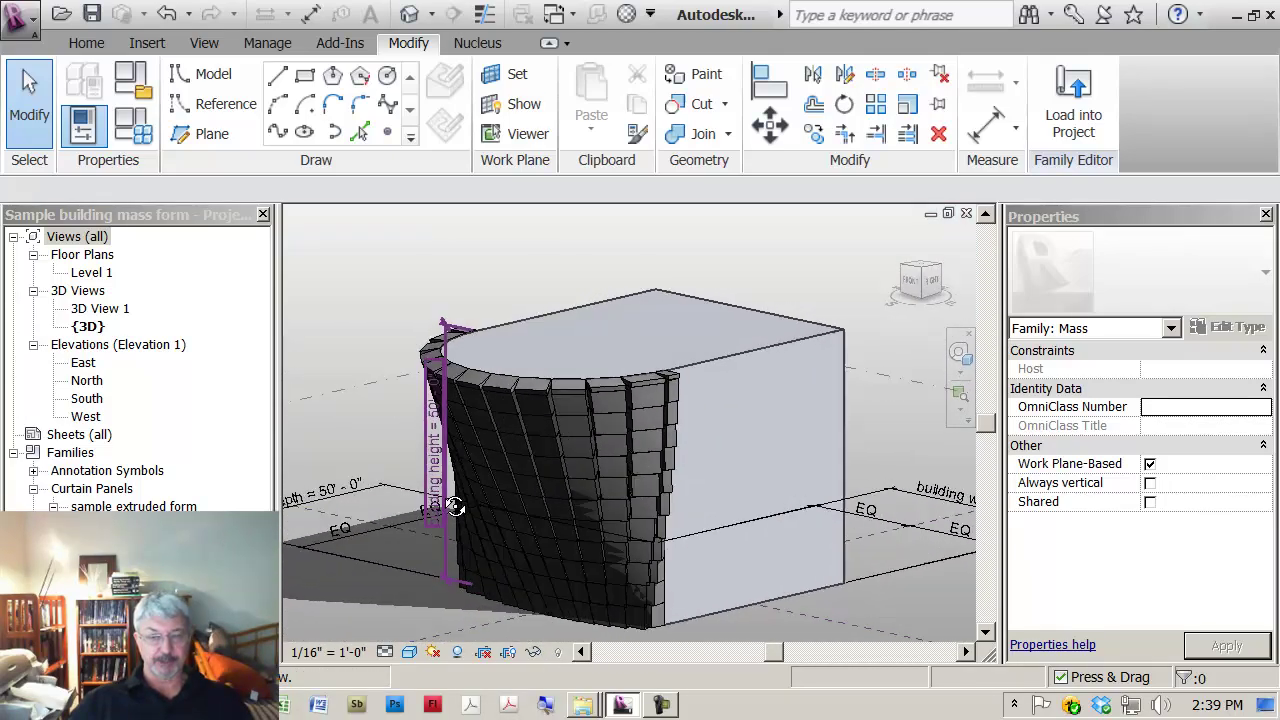